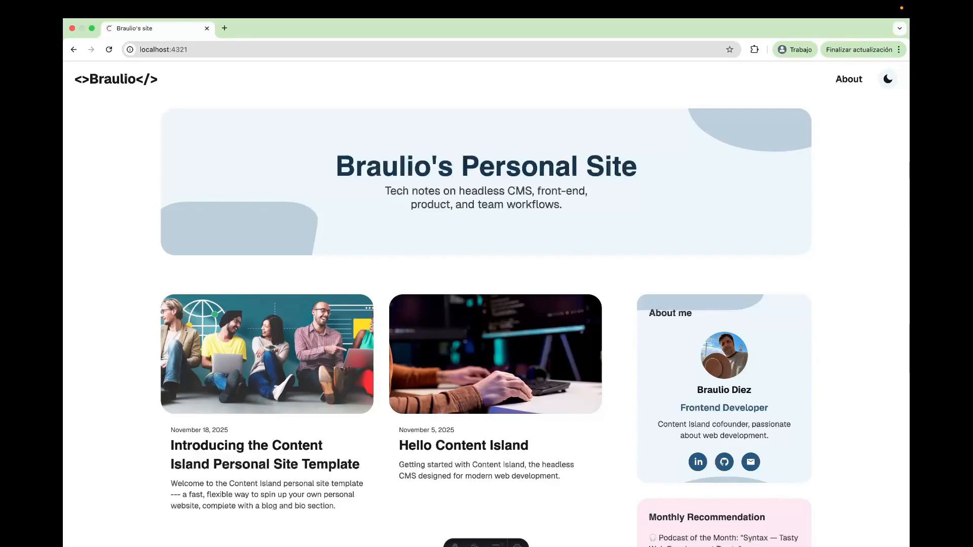
Switch to the GitHub repositories page and start a new repository named mi-site
key(super+Tab)
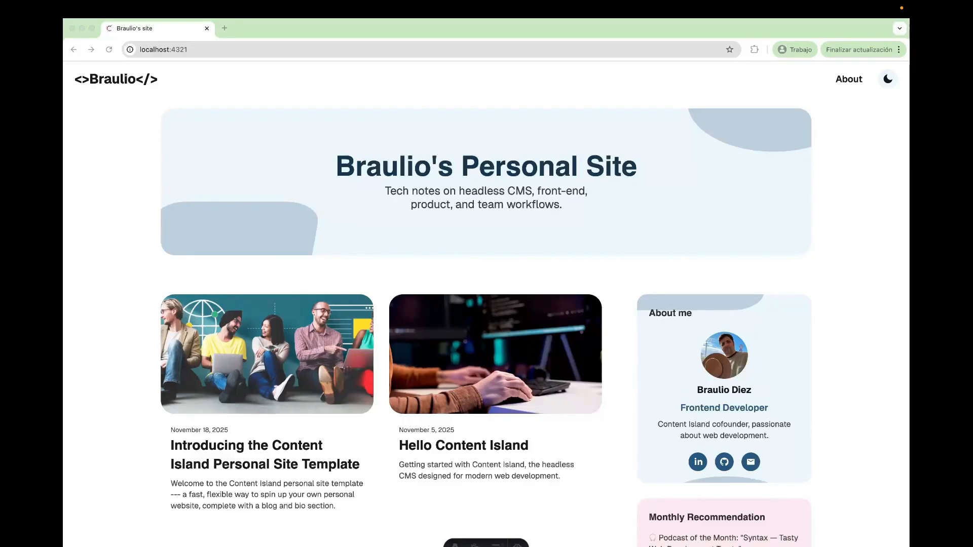
click(702, 233)
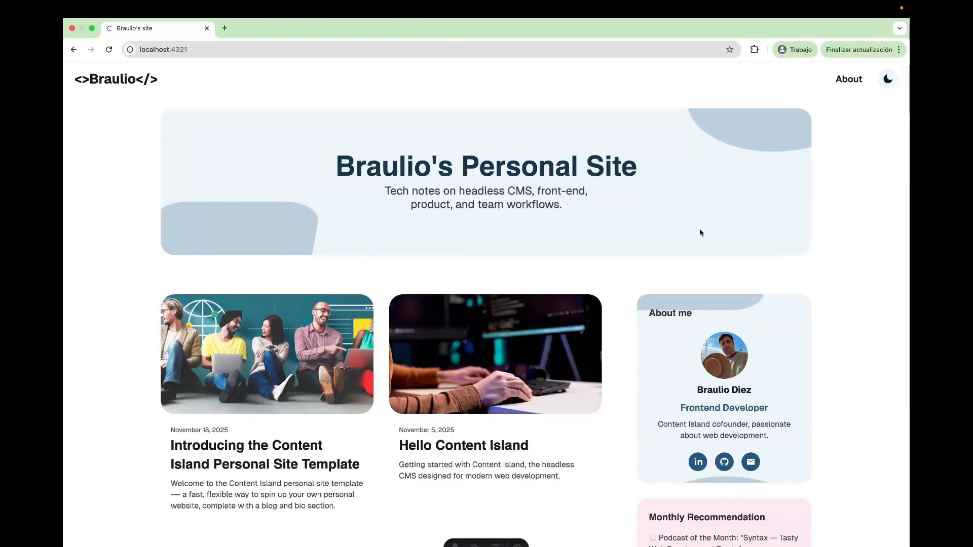
key(ctrl+Right)
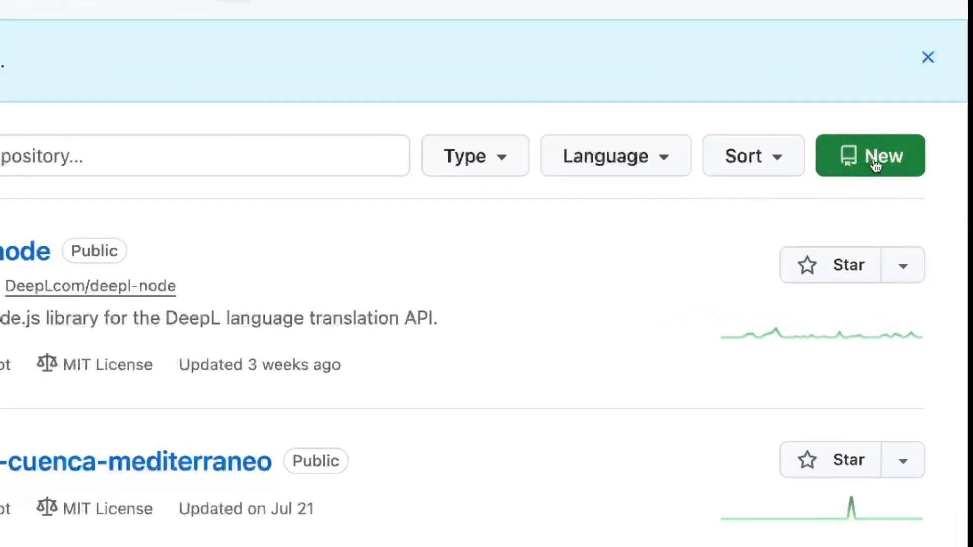
click(875, 162)
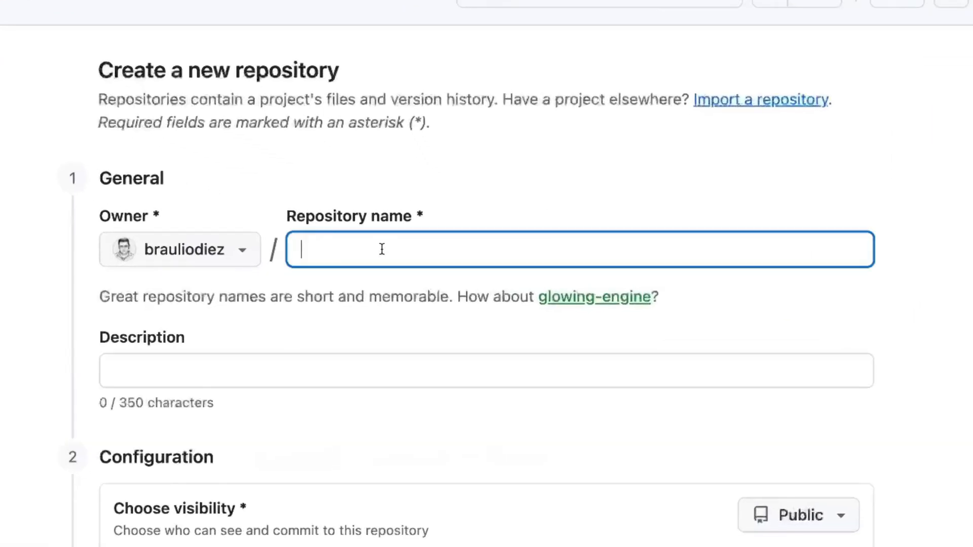
text(mi-si)
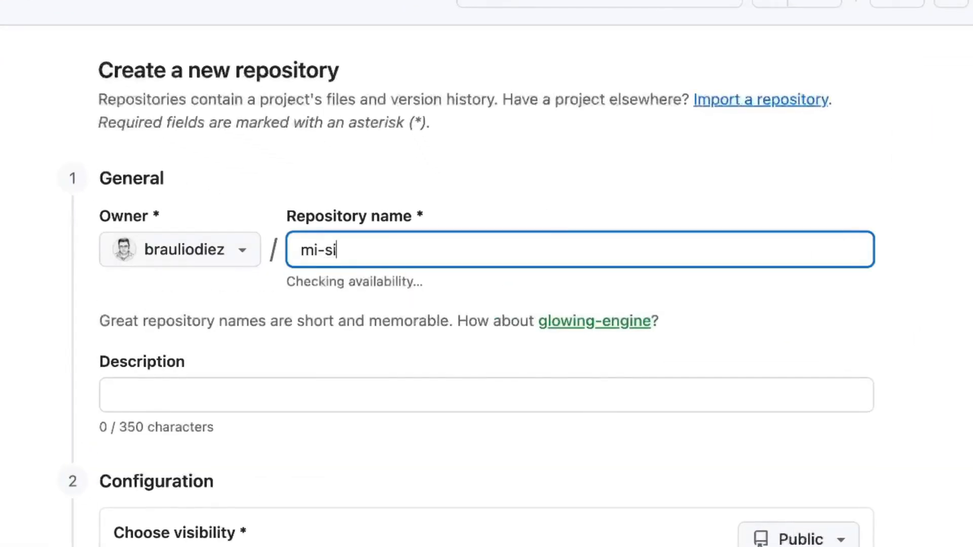
text(te)
Create the mi-site repository with Private visibility and copy its HTTPS URL
scroll(914, 388, down, 3)
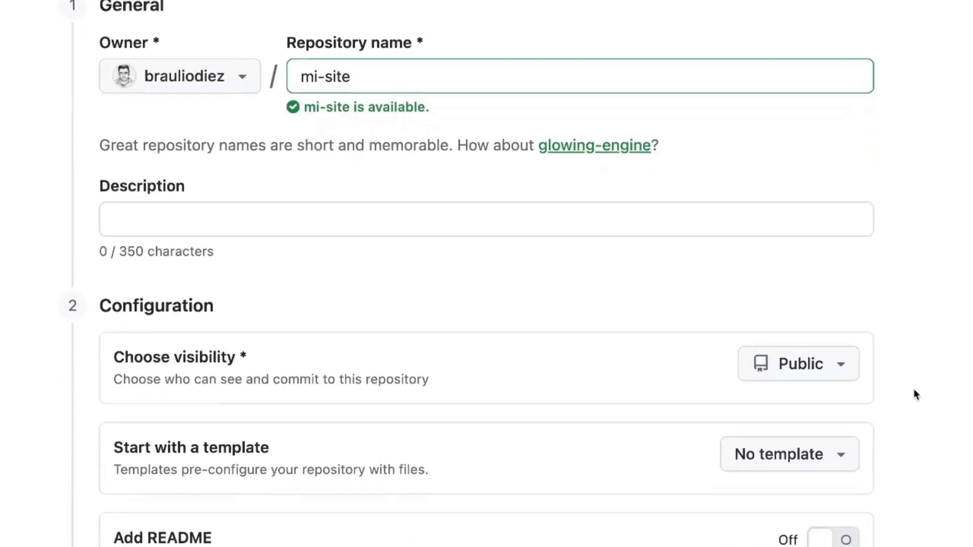
click(768, 343)
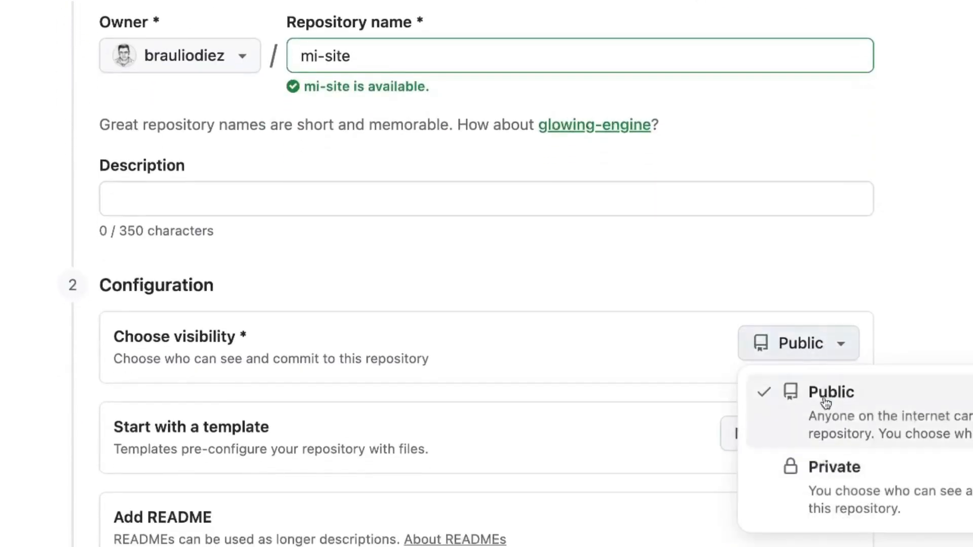
click(829, 488)
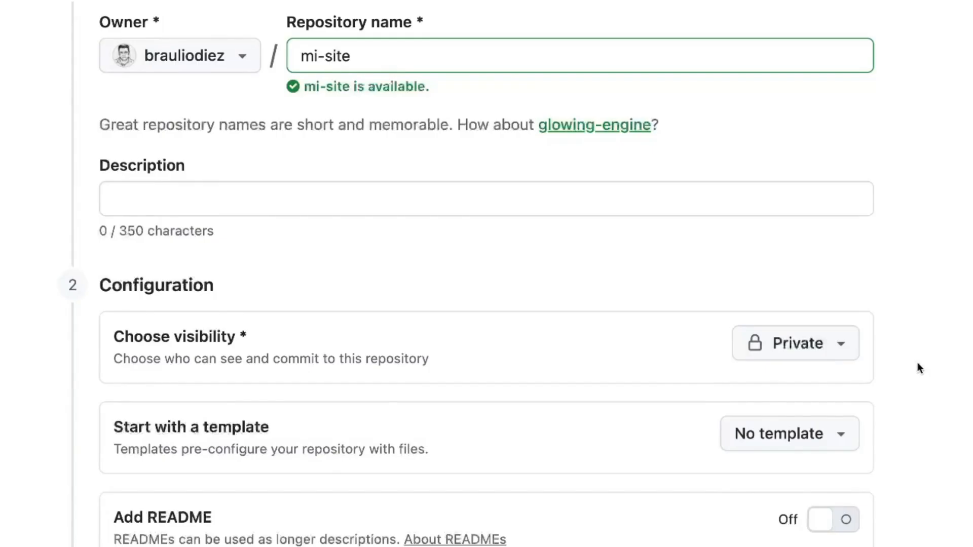
scroll(920, 369, down, 13)
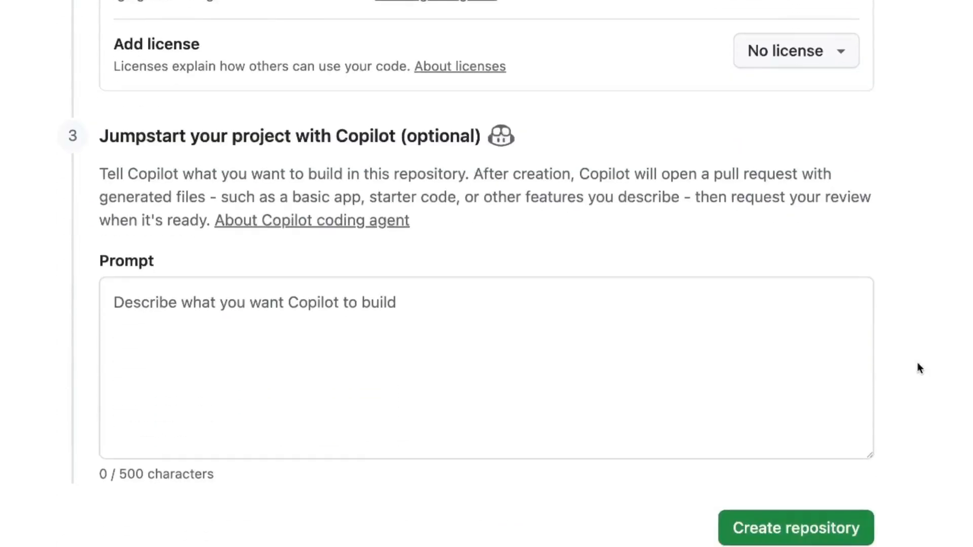
click(804, 528)
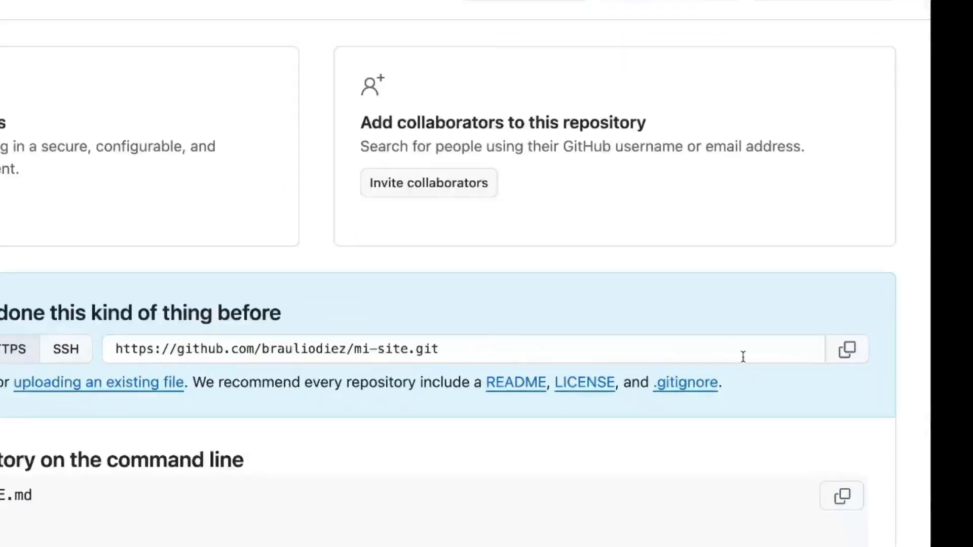
click(847, 335)
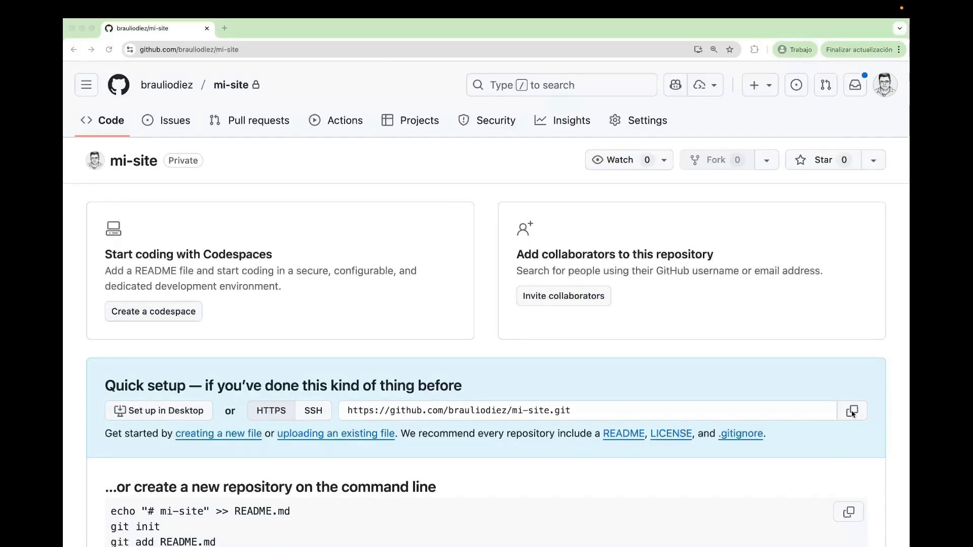
Switch to the VS Code terminal, stop the running Astro dev server and clear the output
key(ctrl+Right)
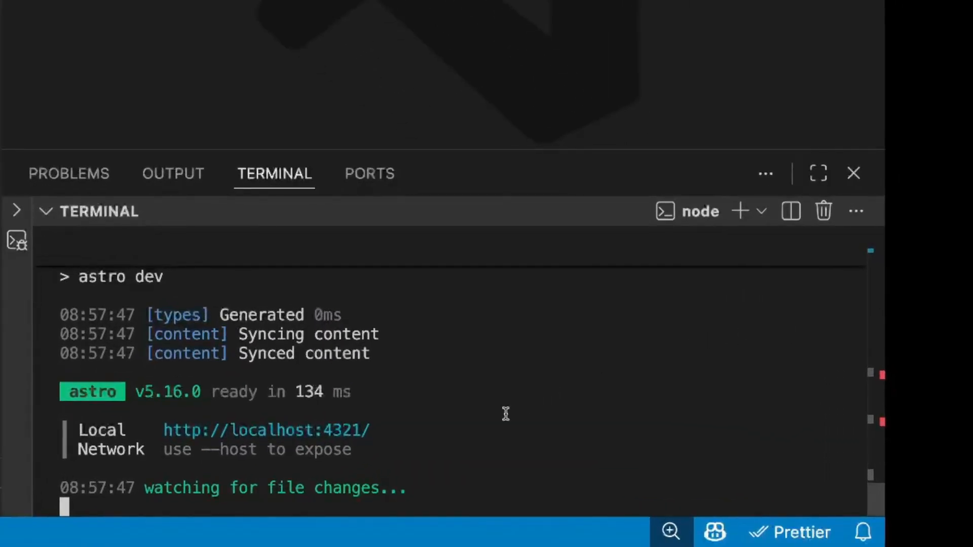
key(ctrl+c)
text(clear)
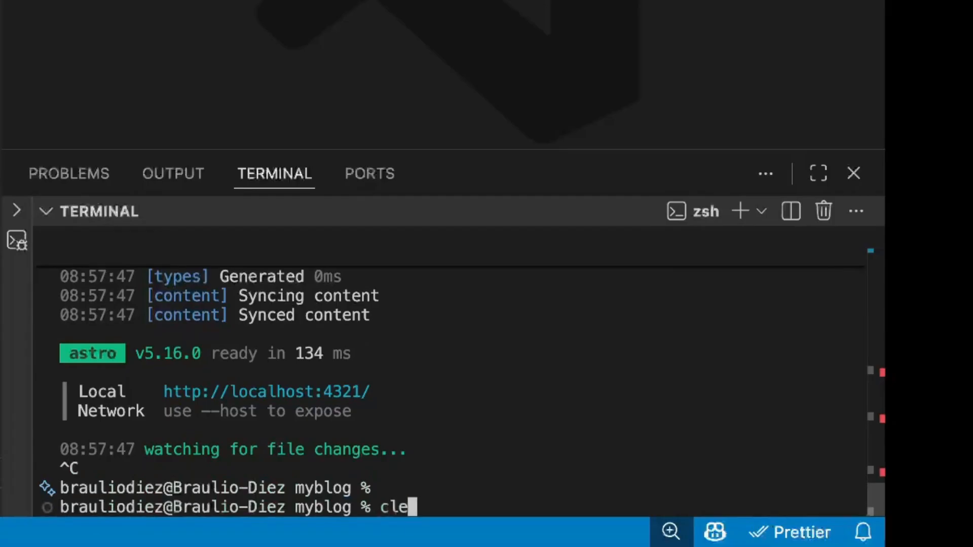
key(Return)
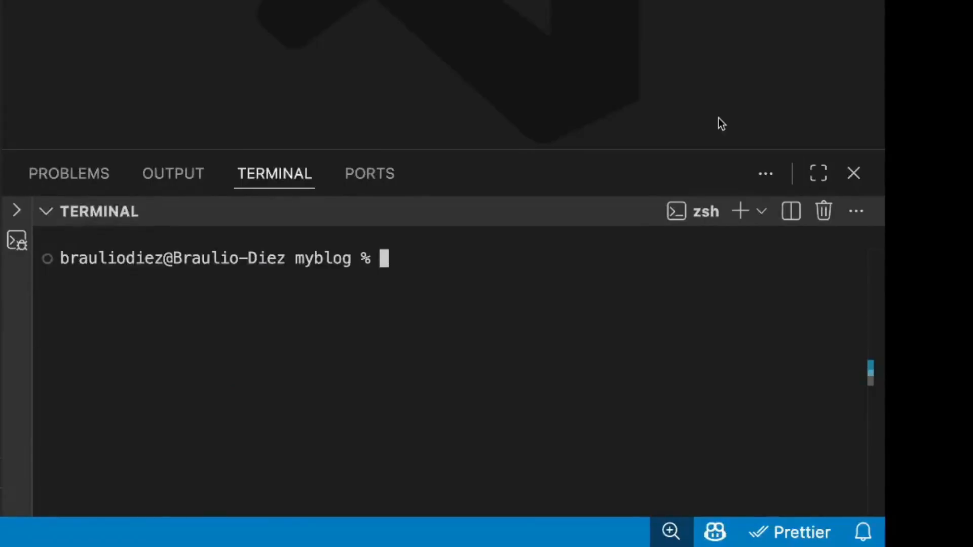
Initialize a Git repository in the myblog folder and stage all its files with git add
text(git init)
key(Return)
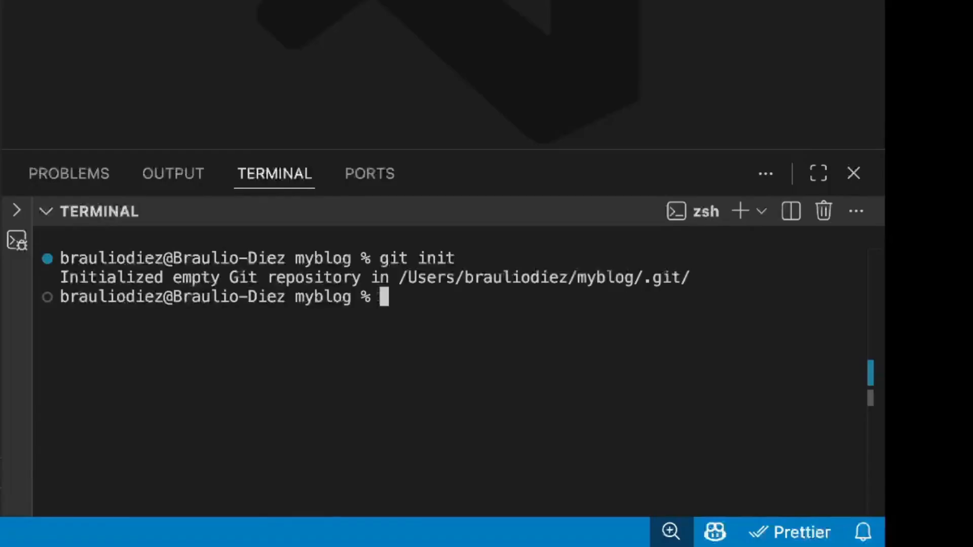
text(git a)
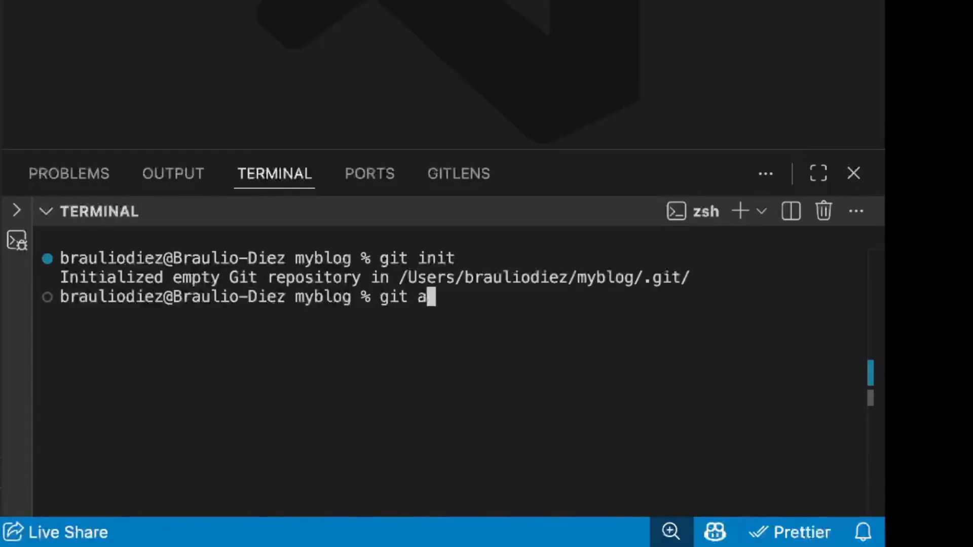
text(dd .)
key(Return)
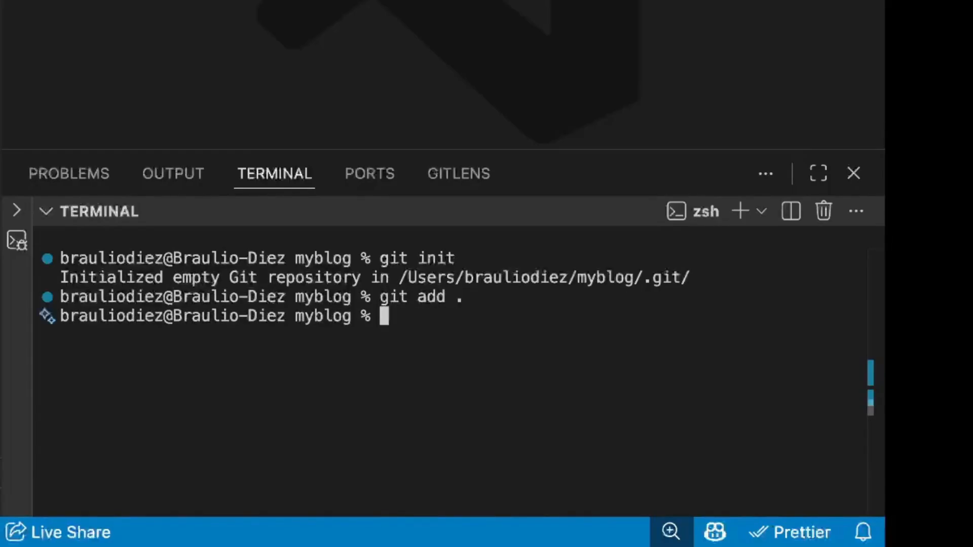
Commit the staged files with the message "uploading all files"
text(git commit -)
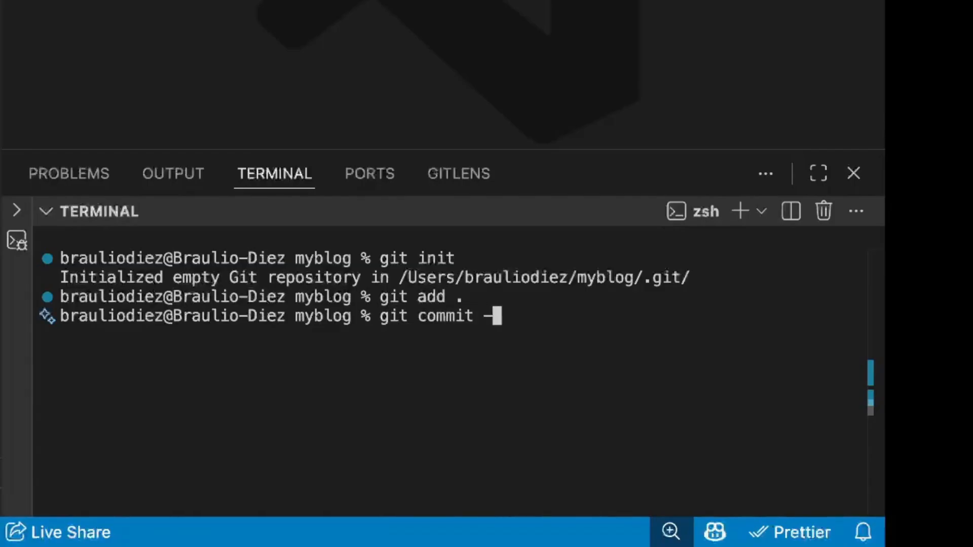
text(m "upl)
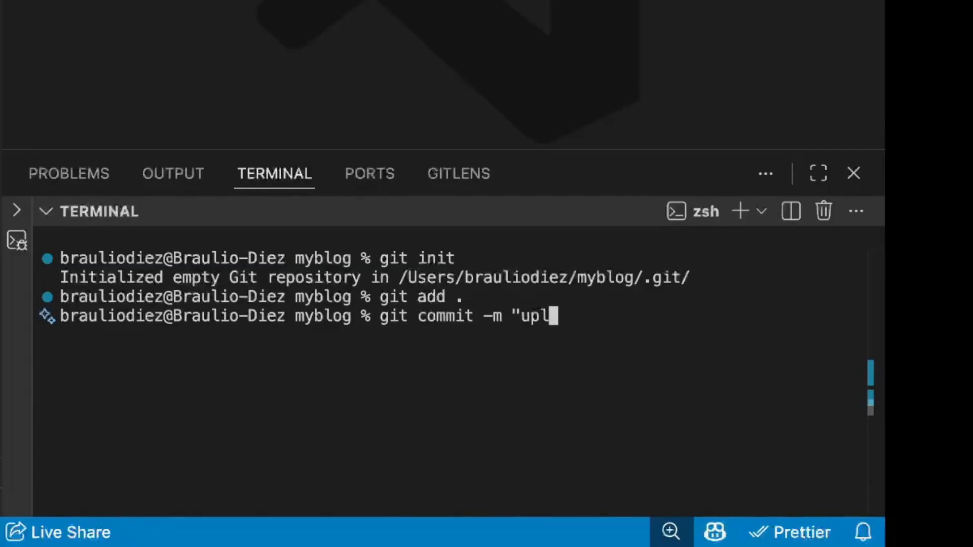
text(oading all fiel)
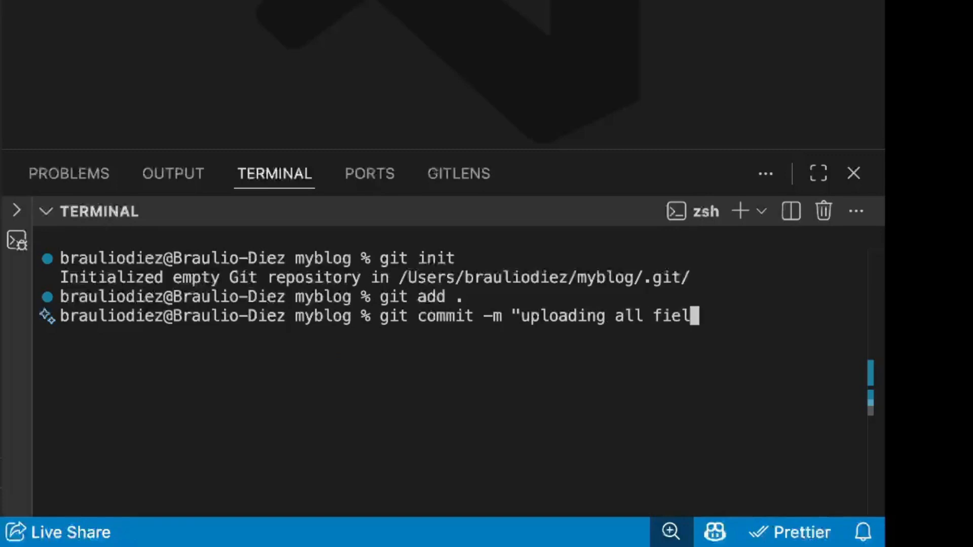
key(BackSpace)
text(les)
key(BackSpace)
text(")
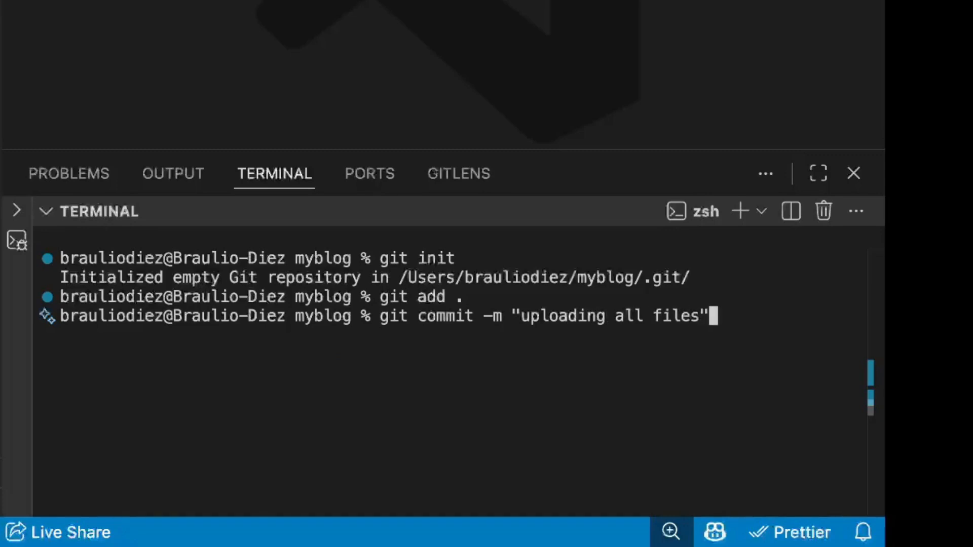
key(Return)
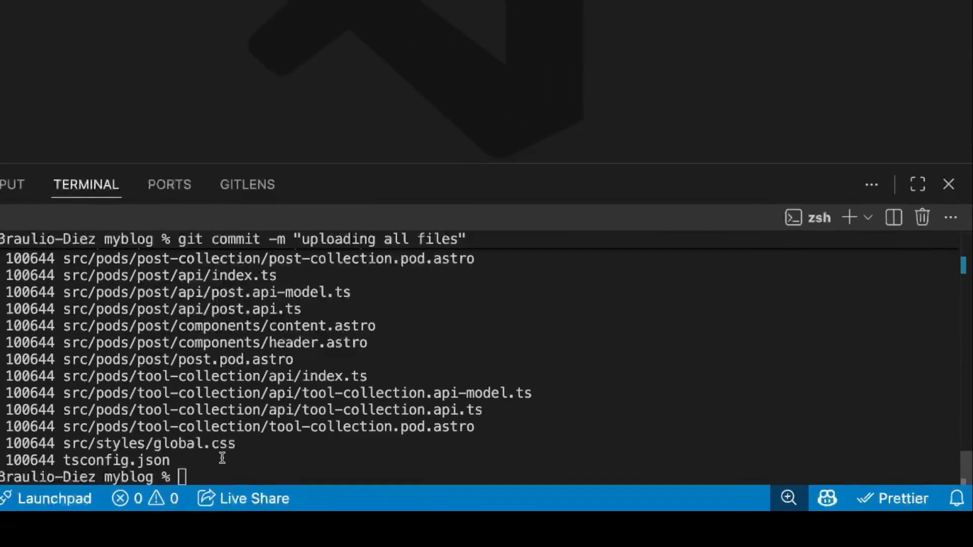
Clear the terminal and add the copied mi-site.git URL as the Git remote origin
text(clear)
key(Return)
text(git )
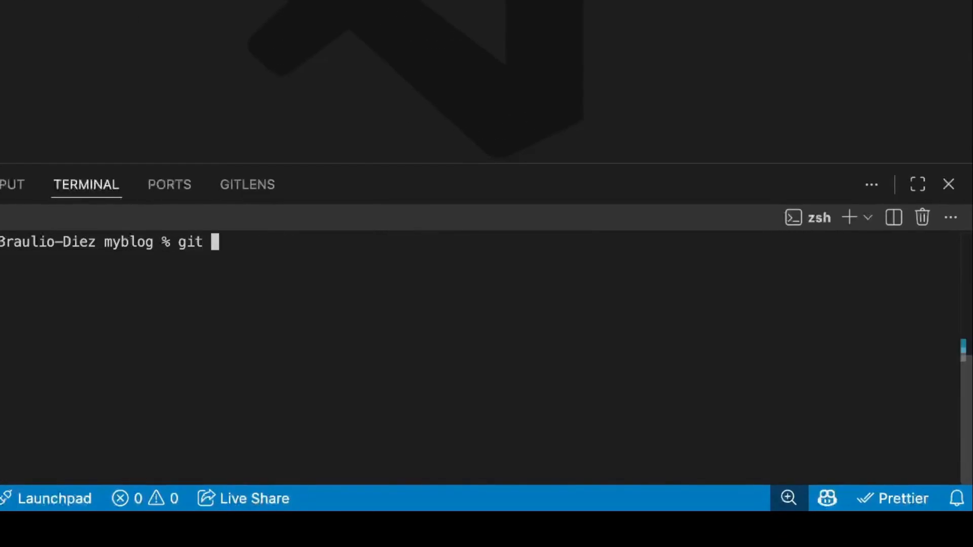
text(remote add origin)
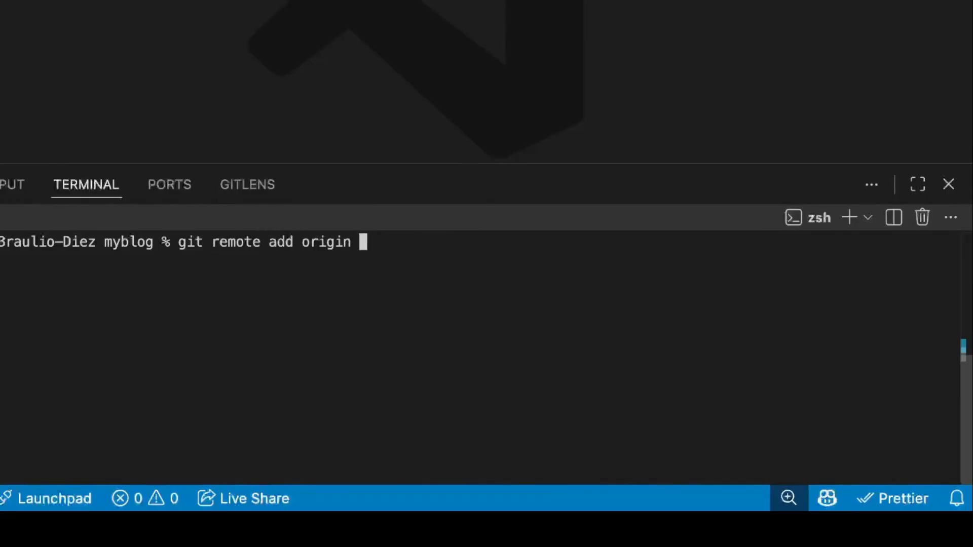
key(super+v)
key(Right)
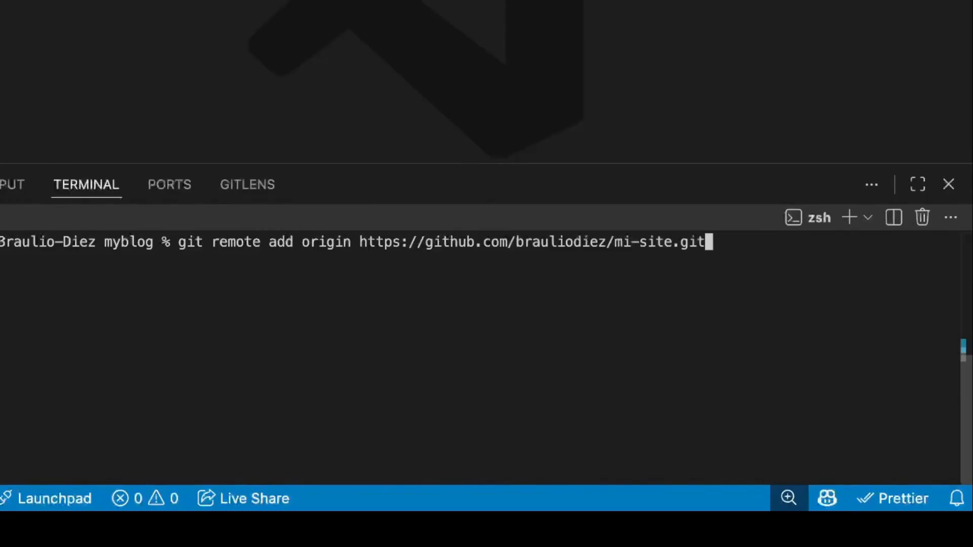
key(Return)
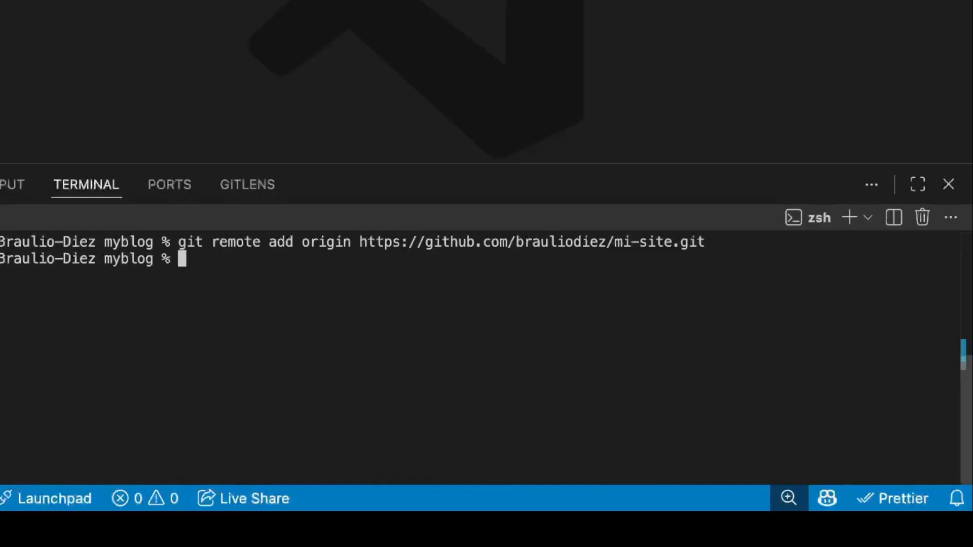
Push the main branch to origin with upstream tracking using git push -u origin main
text(git push -u origi)
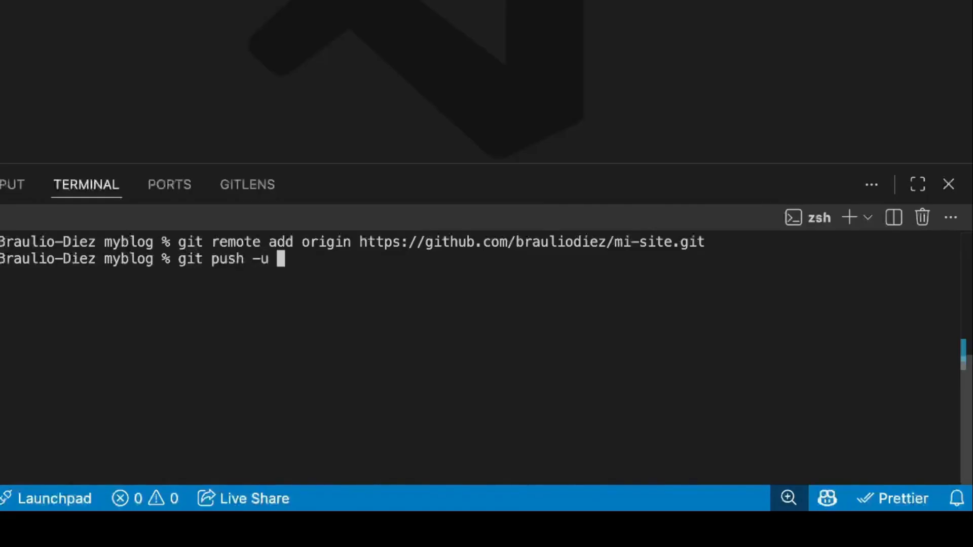
key(BackSpace)
key(BackSpace)
text(gin main)
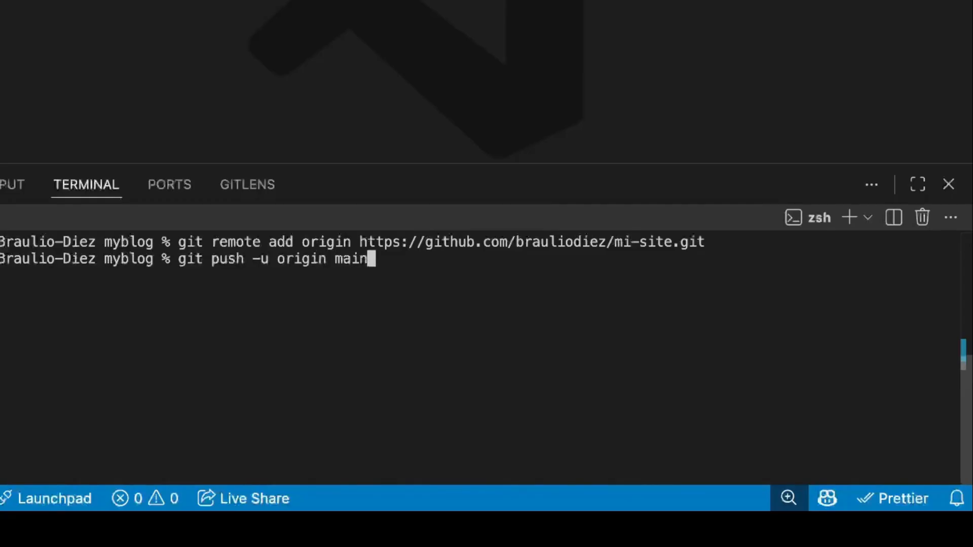
key(Return)
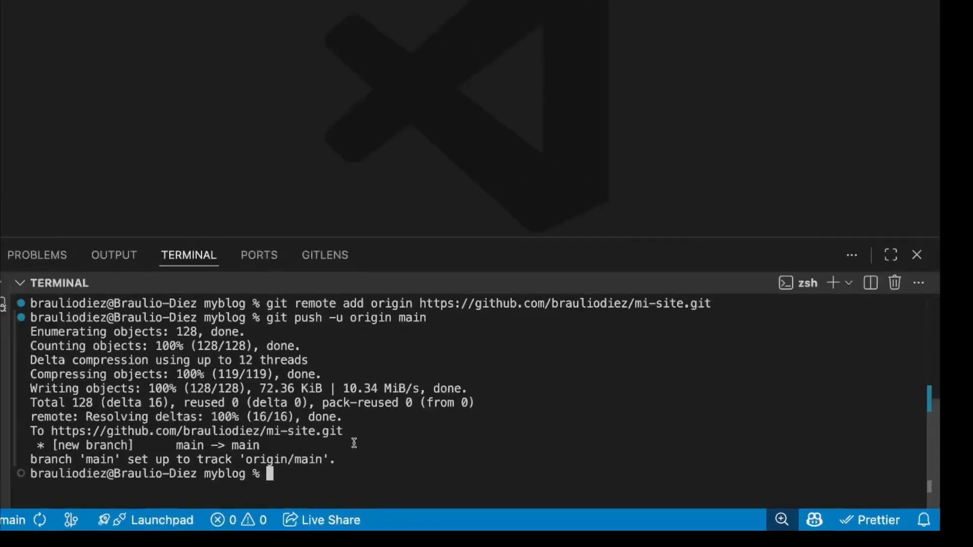
Switch to GitHub in Chrome, reload the mi-site repository page and check the uploaded files
key(ctrl+Left)
click(251, 49)
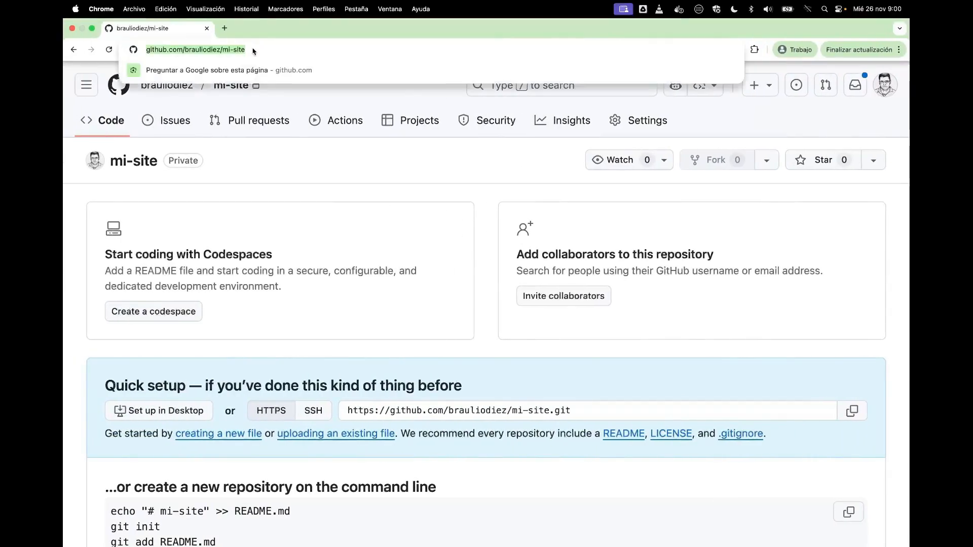
key(Return)
scroll(257, 383, down, 3)
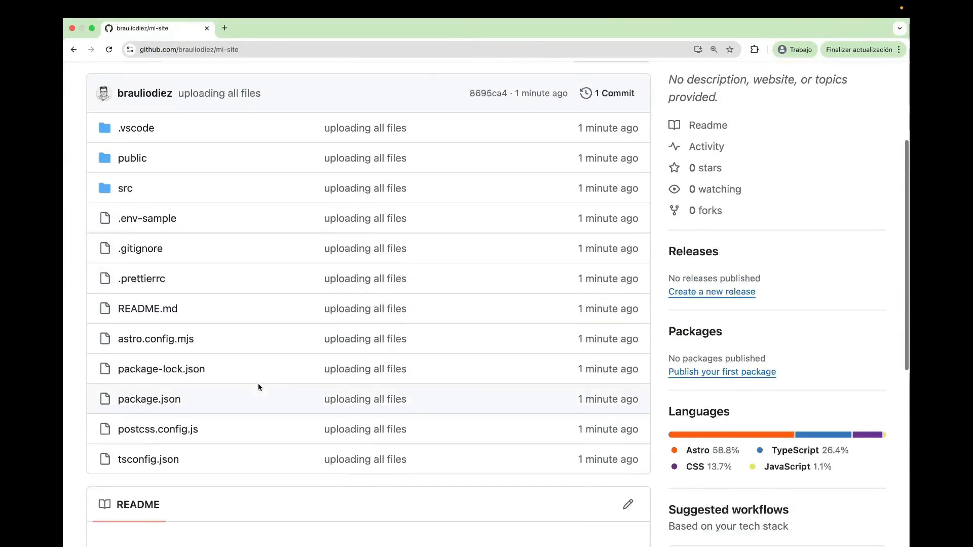
scroll(257, 384, up, 3)
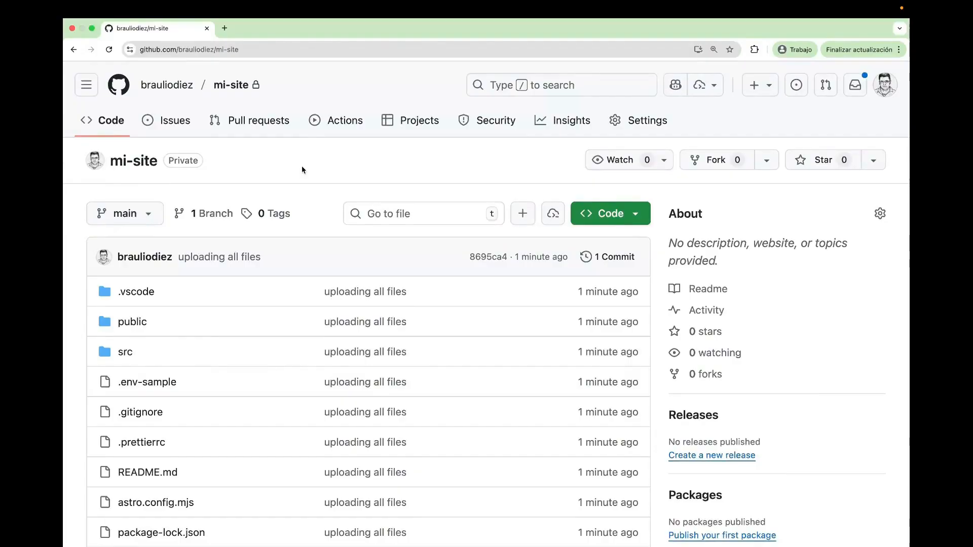
Switch to the Vercel dashboard and start adding a new project
key(ctrl+Left)
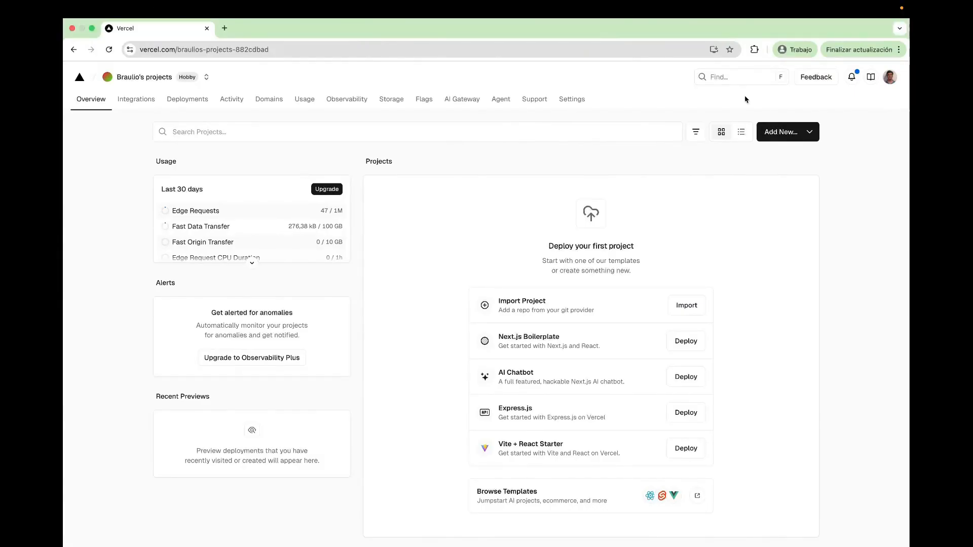
click(809, 132)
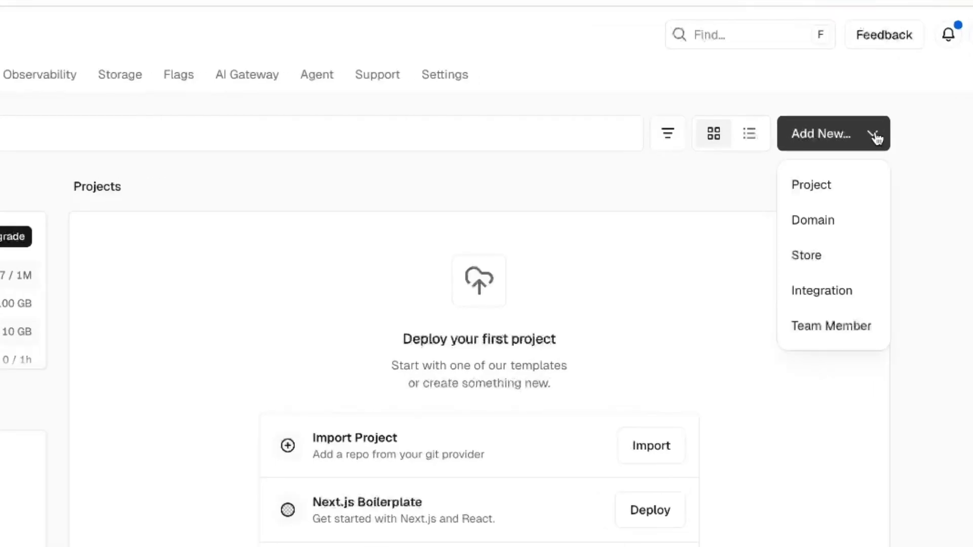
click(823, 188)
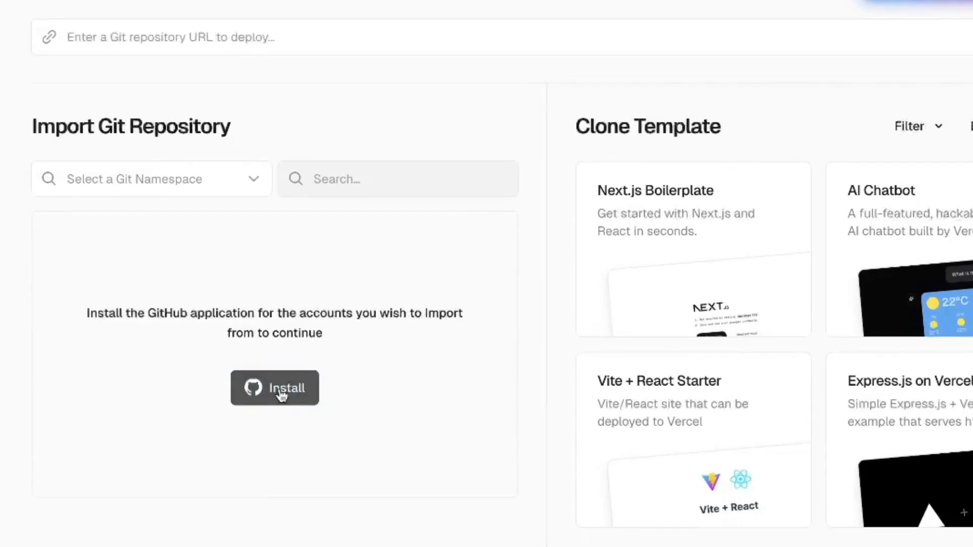
Start installing the Vercel GitHub app on the personal account and restrict its access to only select repositories
click(281, 396)
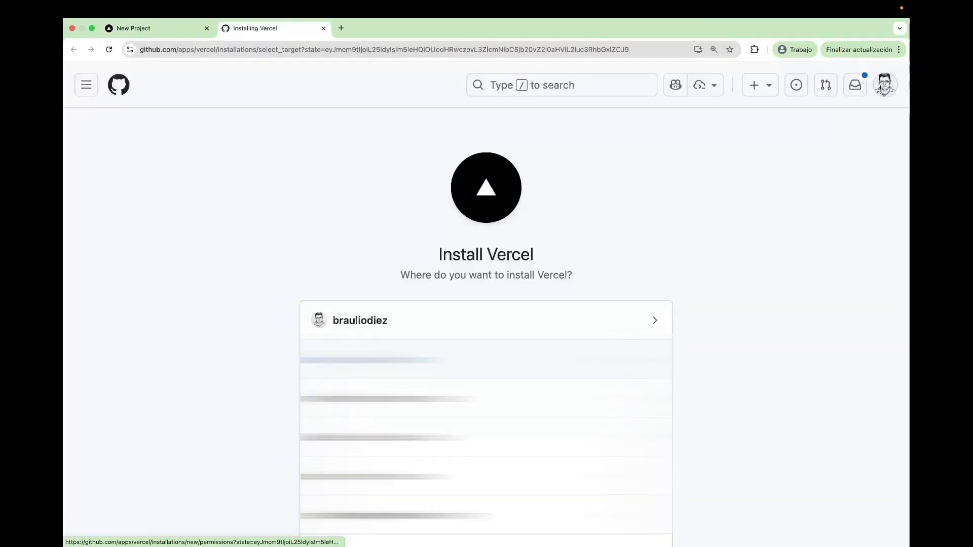
click(385, 323)
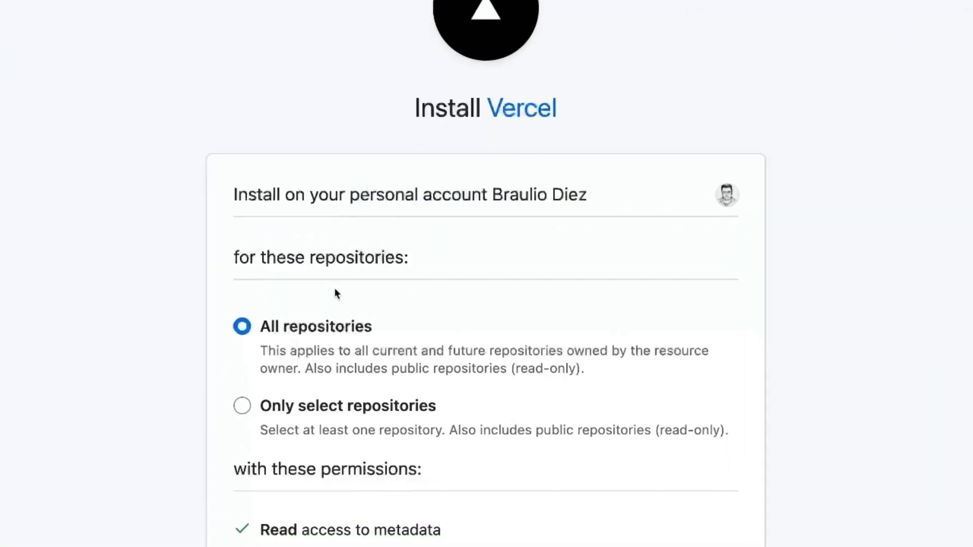
scroll(304, 291, down, 3)
click(242, 249)
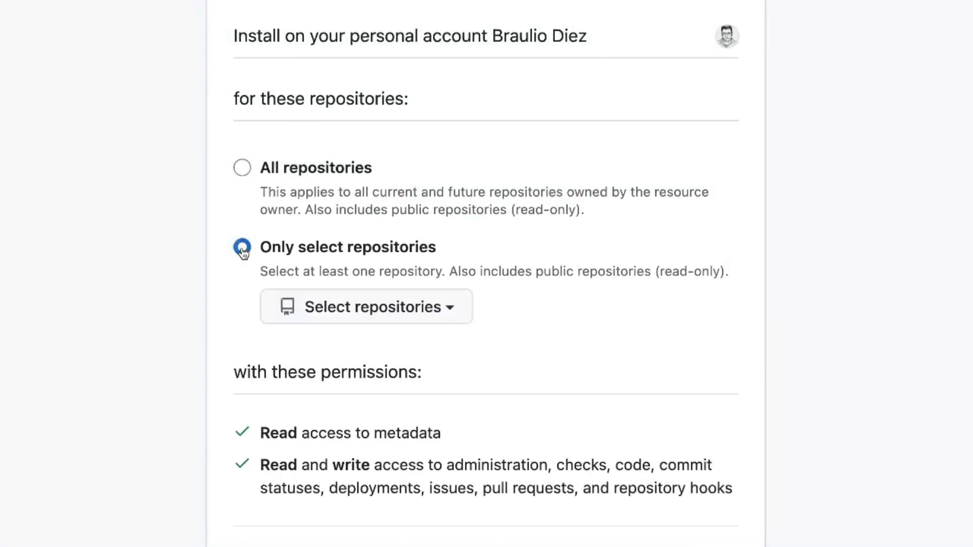
Choose the mi-site repository for the Vercel app's access and complete the installation
click(434, 307)
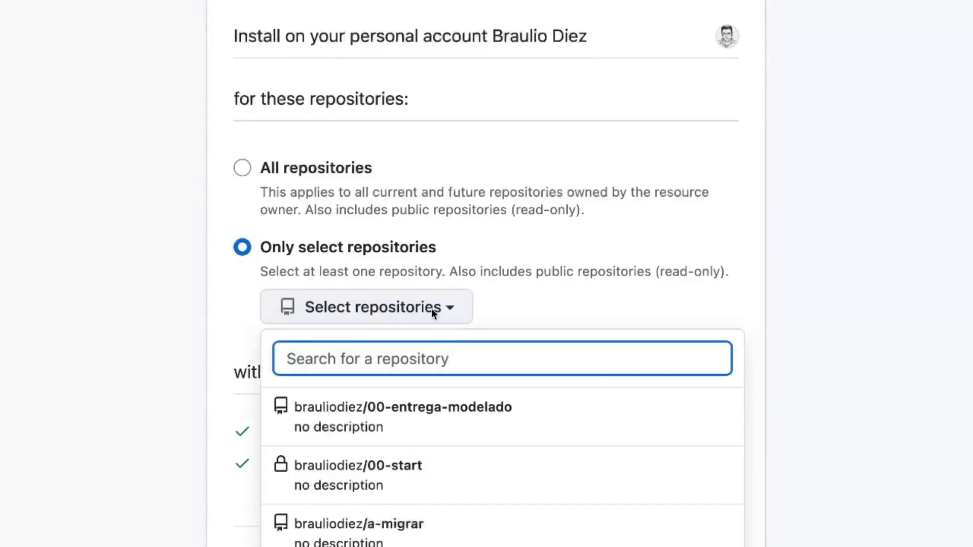
text(mi-site)
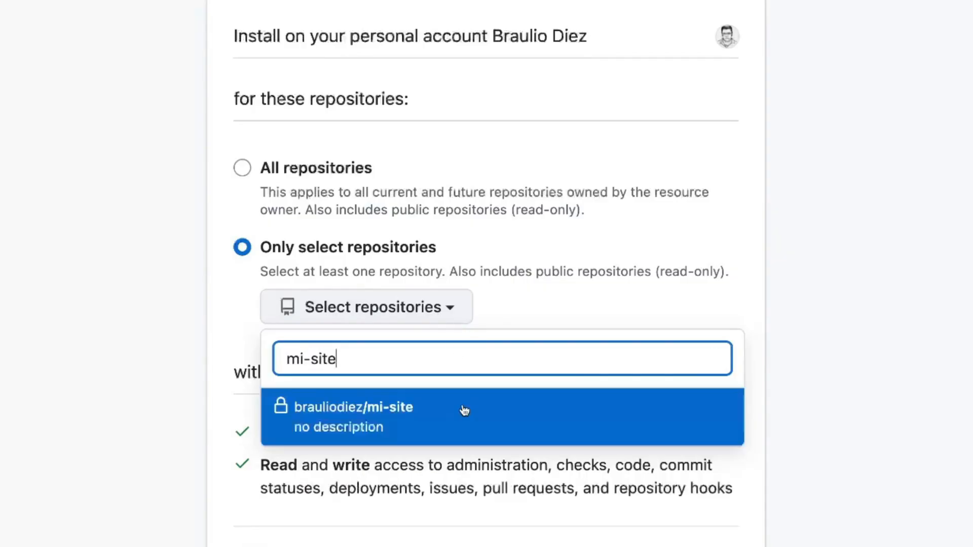
click(463, 415)
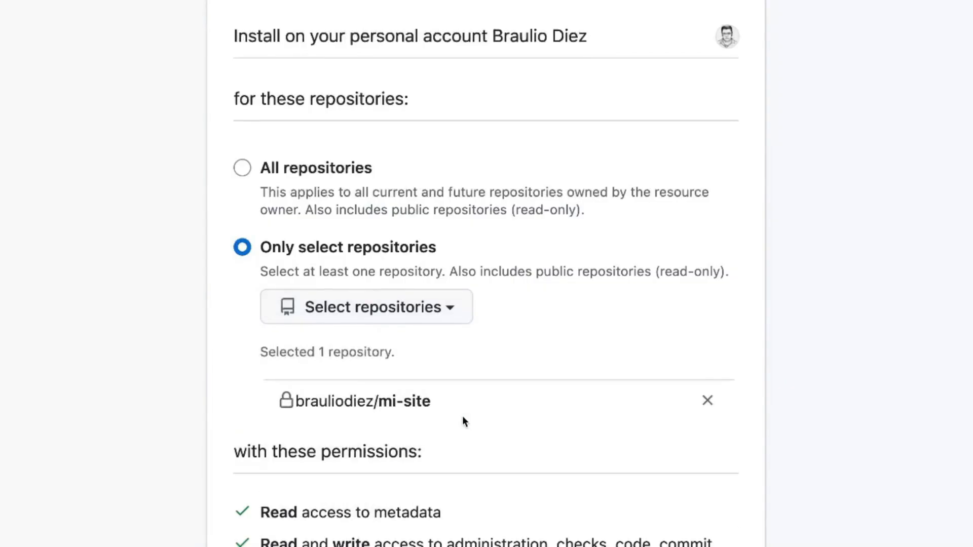
scroll(463, 420, down, 6)
scroll(462, 416, down, 1)
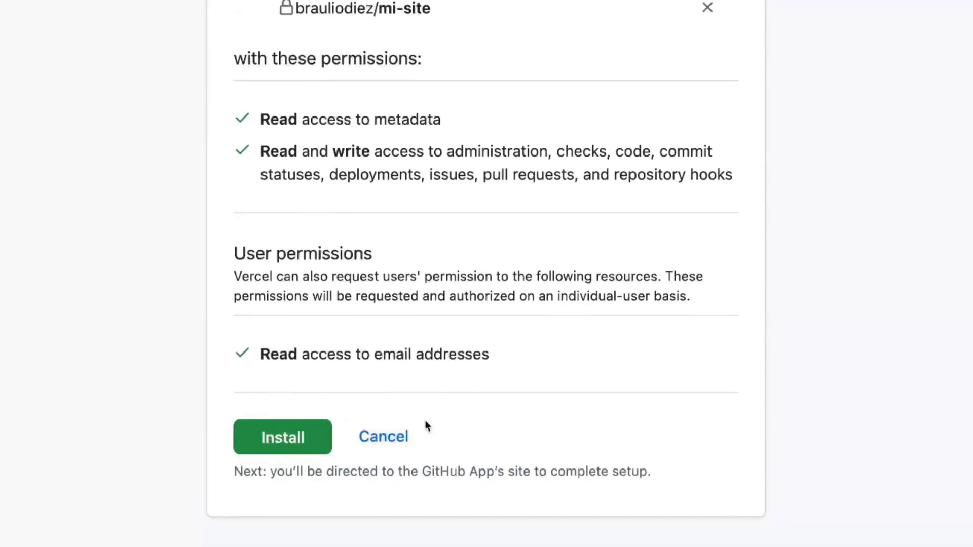
click(282, 449)
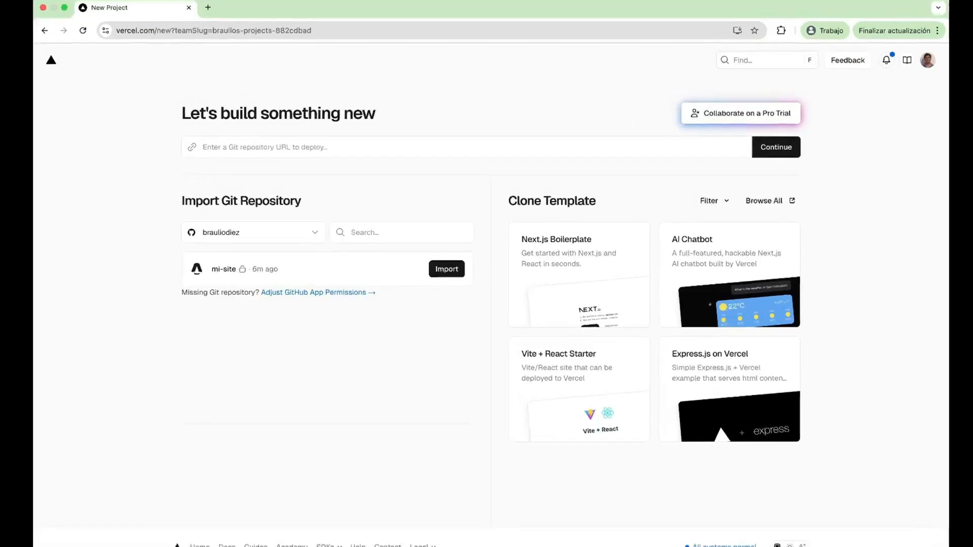
Import the mi-site repository into a new Vercel project and review its build and output settings
click(447, 269)
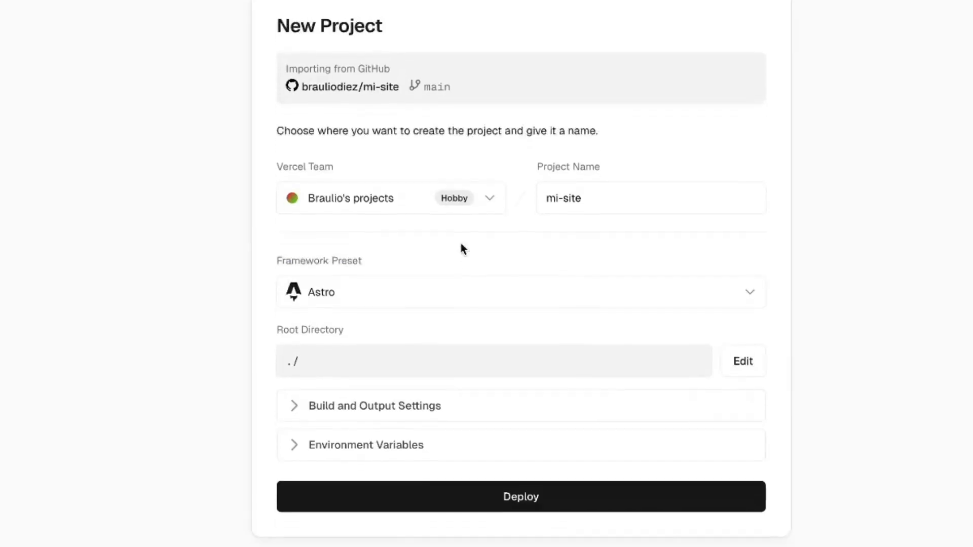
click(301, 265)
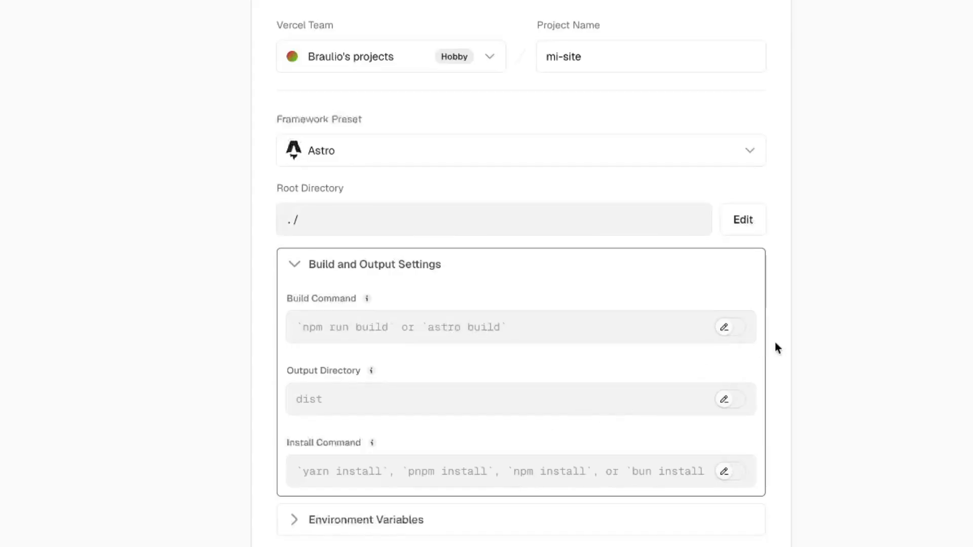
scroll(727, 337, down, 4)
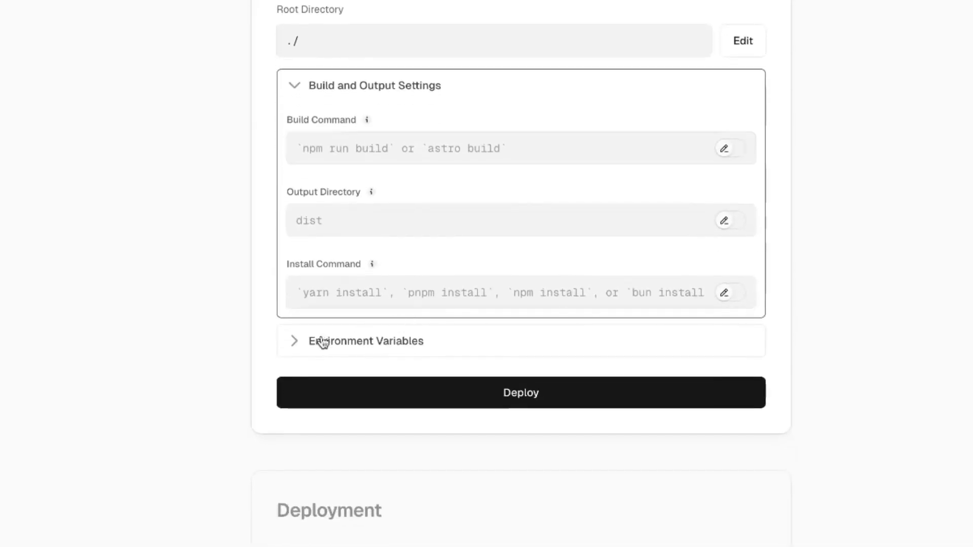
Copy the variable name CONTENT_ISLAND_ACCESS_TOKEN from the .env file in VS Code into the Vercel project's environment variable key
click(294, 341)
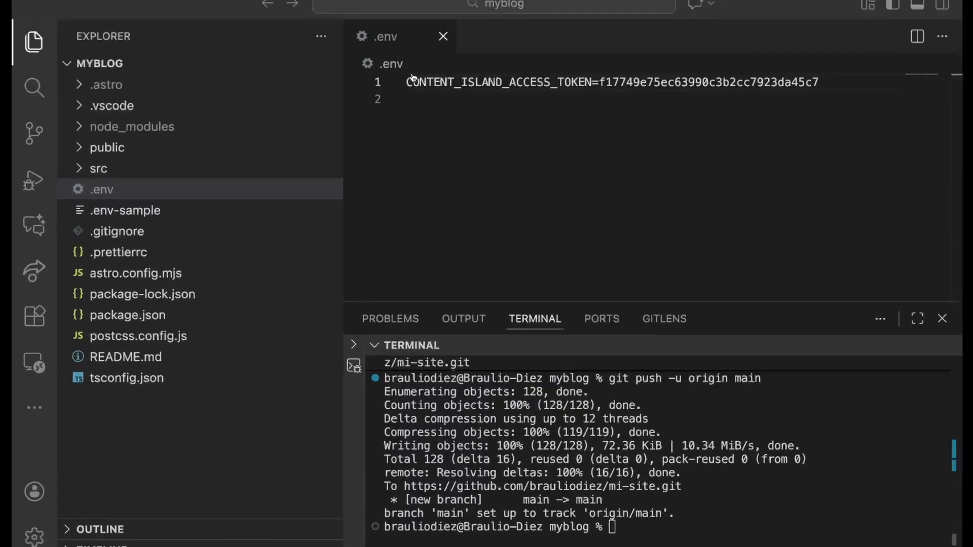
double_click(470, 82)
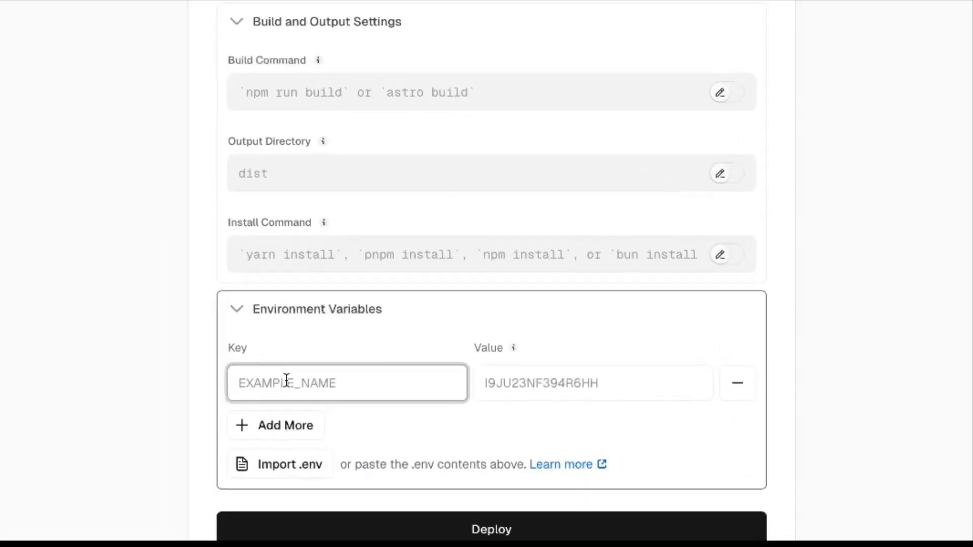
text(CONTENT_ISLAND_ACCESS_TOKEN)
Copy the project token from the project's general settings in Content Island and paste it as the environment variable's value in Vercel
key(super+Tab)
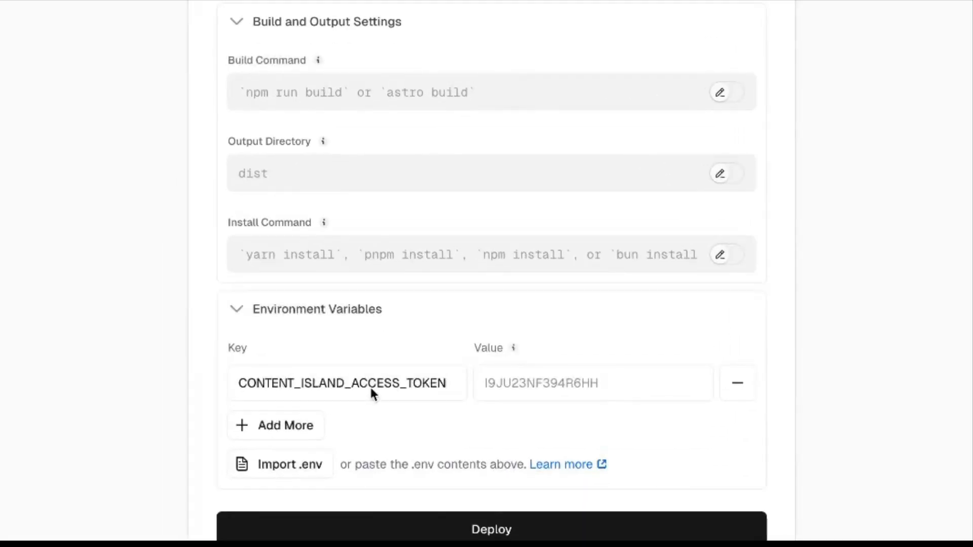
key(super+Tab)
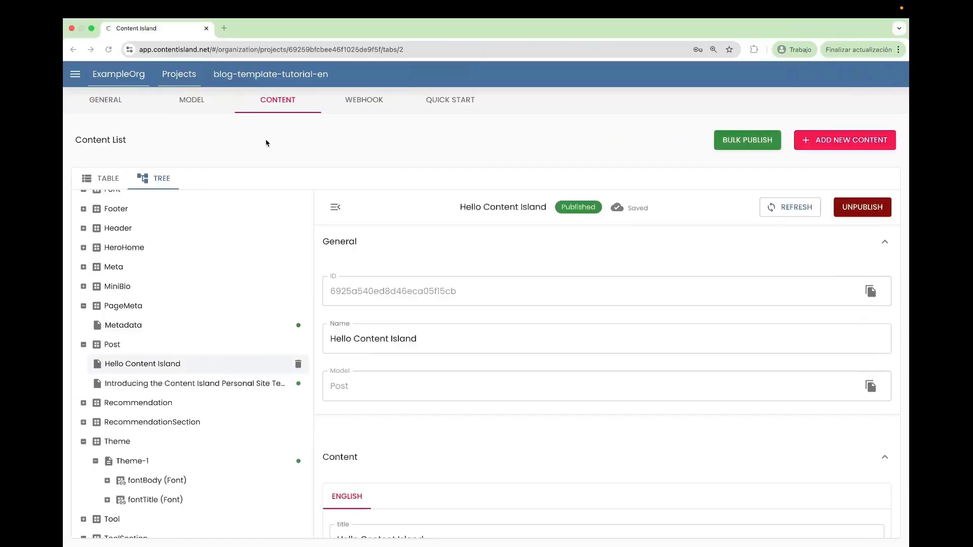
click(113, 103)
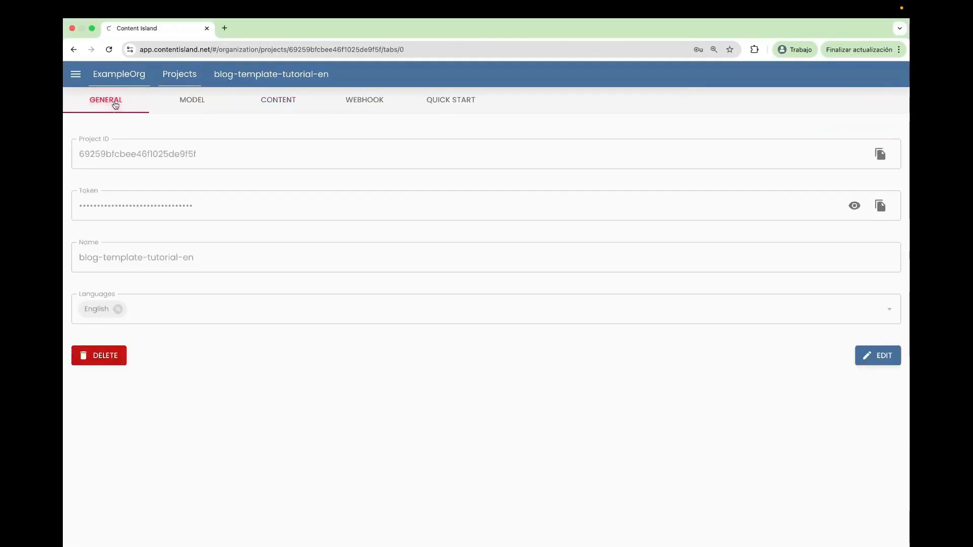
click(880, 206)
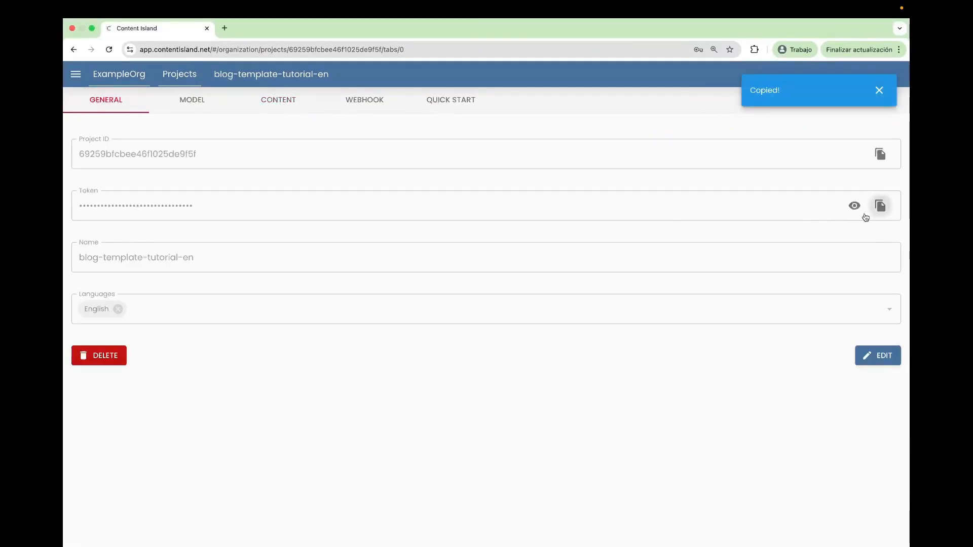
key(super+Tab)
click(532, 463)
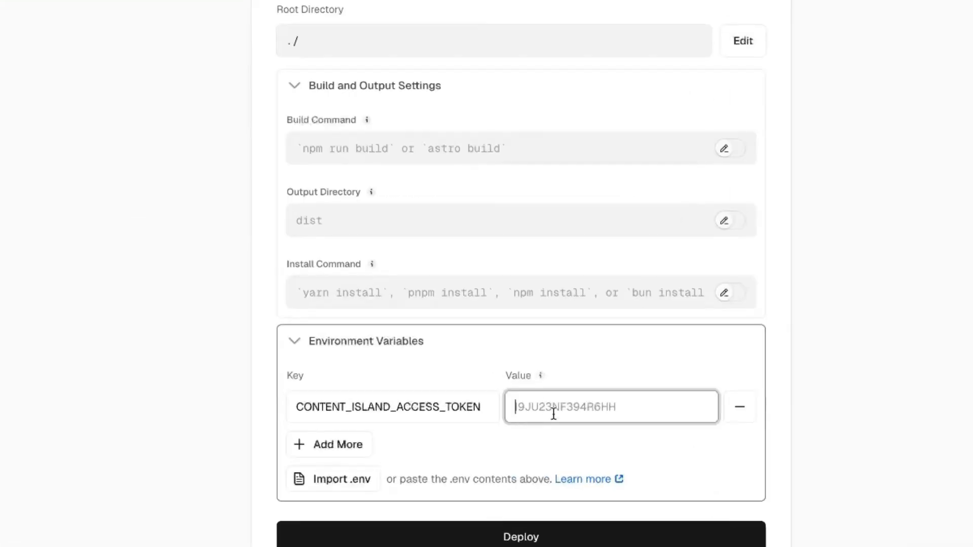
key(super+v)
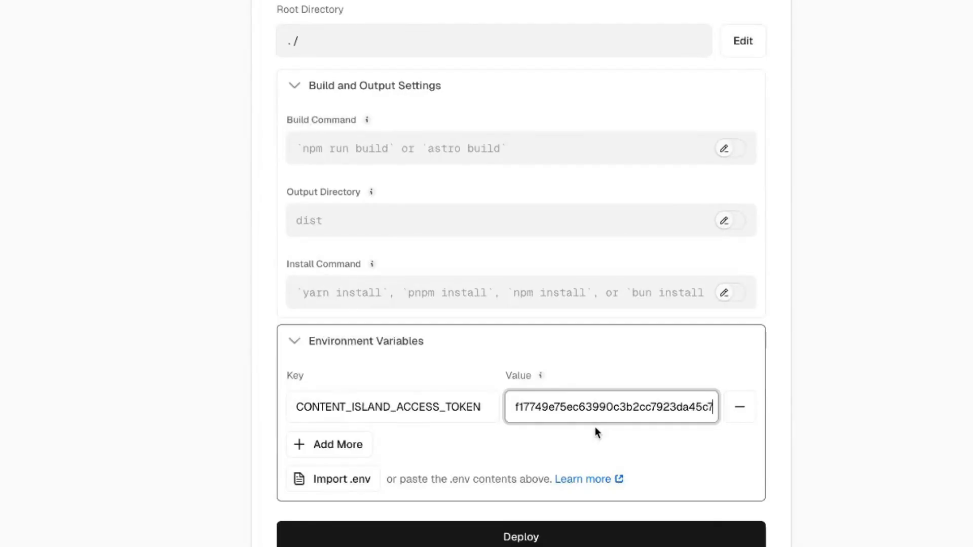
Deploy the mi-site project and continue to its Vercel dashboard
scroll(595, 427, down, 2)
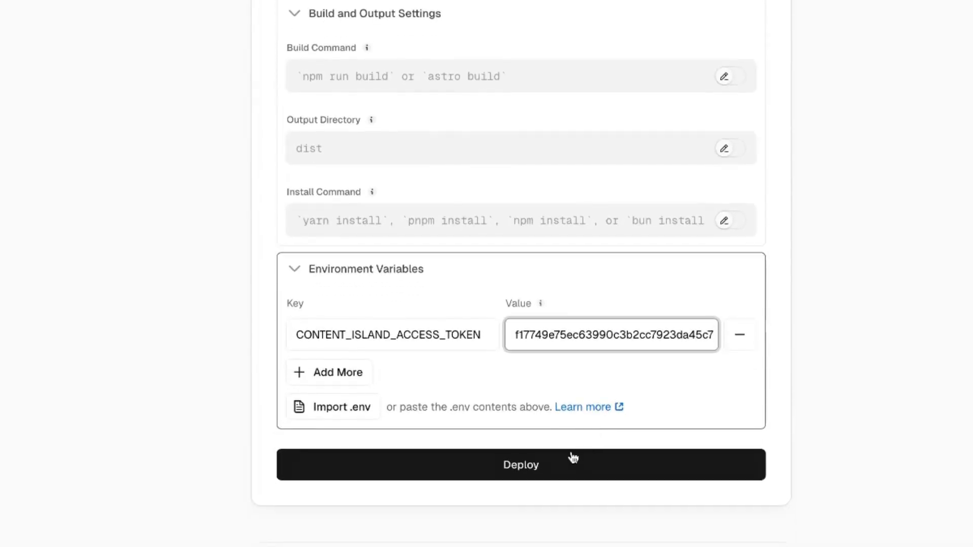
click(535, 467)
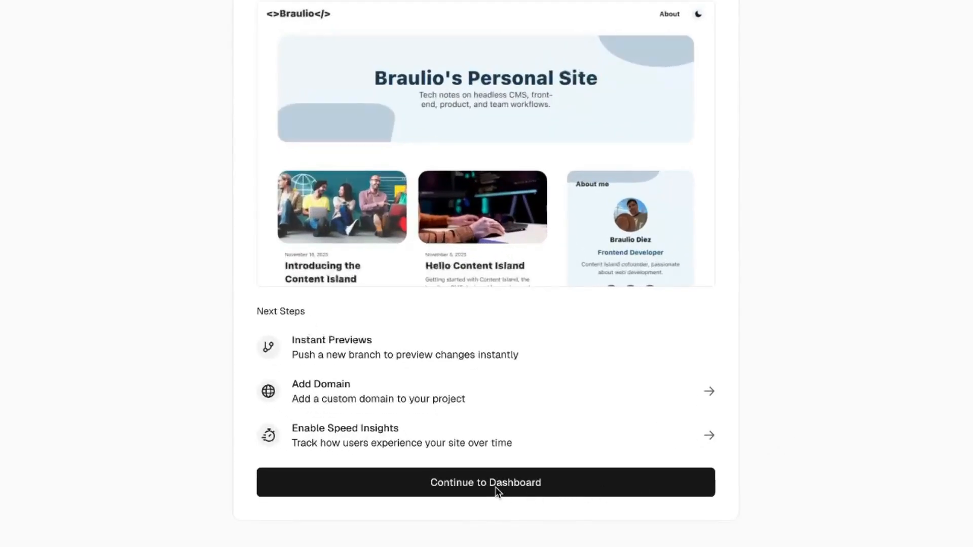
click(500, 485)
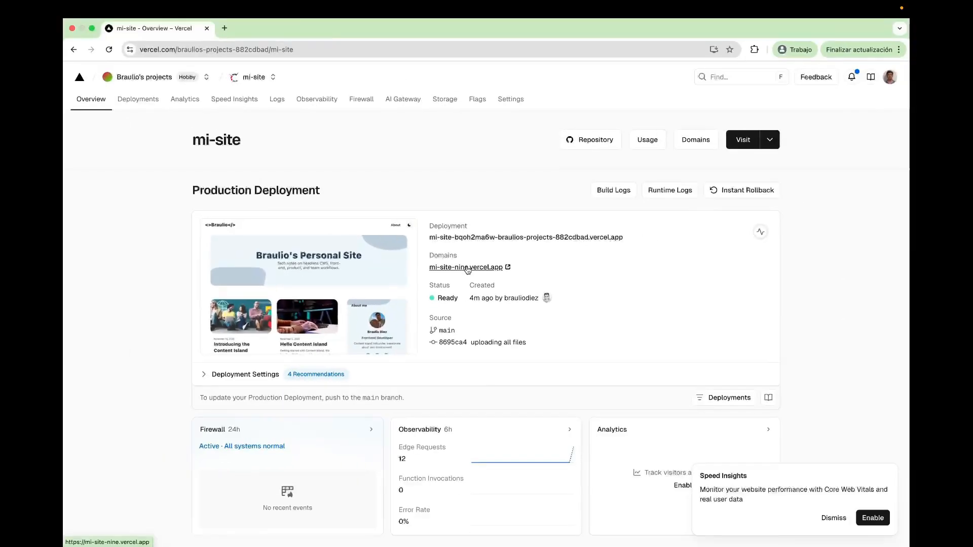
Visit the deployed site at mi-site-nine.vercel.app, look over the home page and open the Content Island Personal Site Template post
click(443, 266)
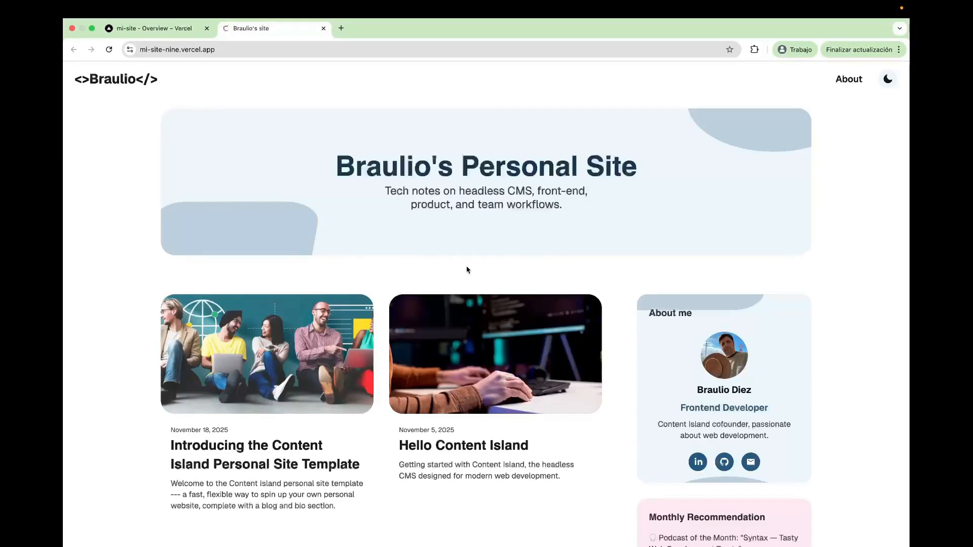
scroll(467, 270, down, 6)
scroll(369, 333, up, 3)
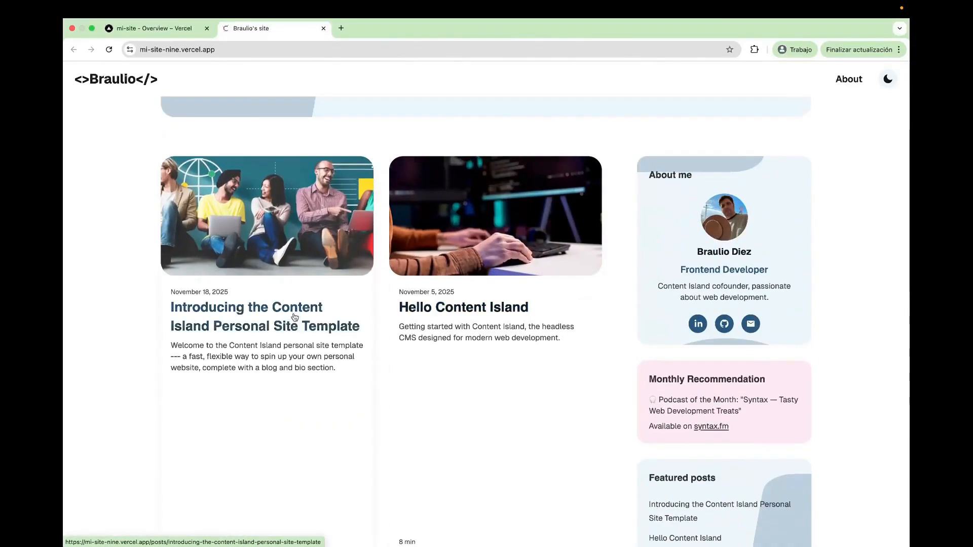
click(350, 325)
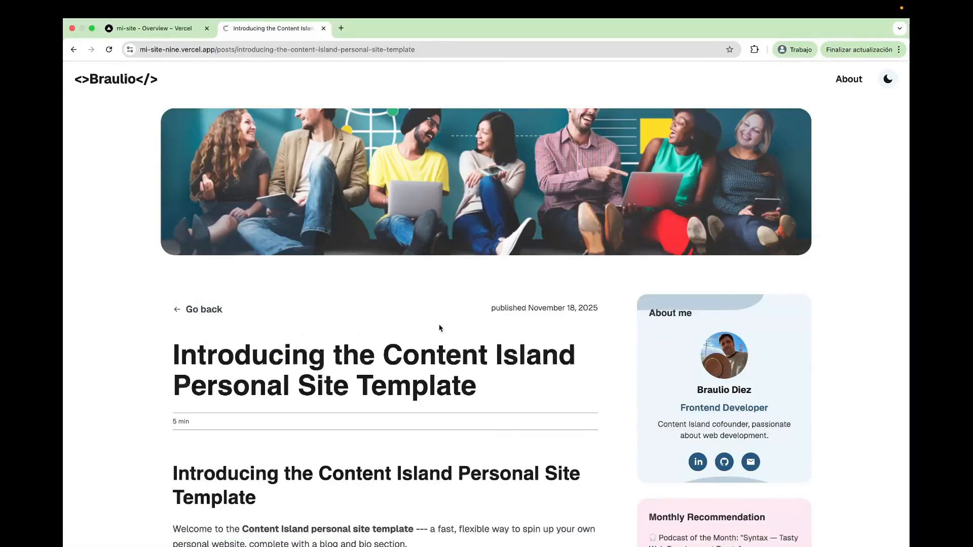
Switch to the Vercel documentation and read the page on adding and configuring a custom domain
key(ctrl+Right)
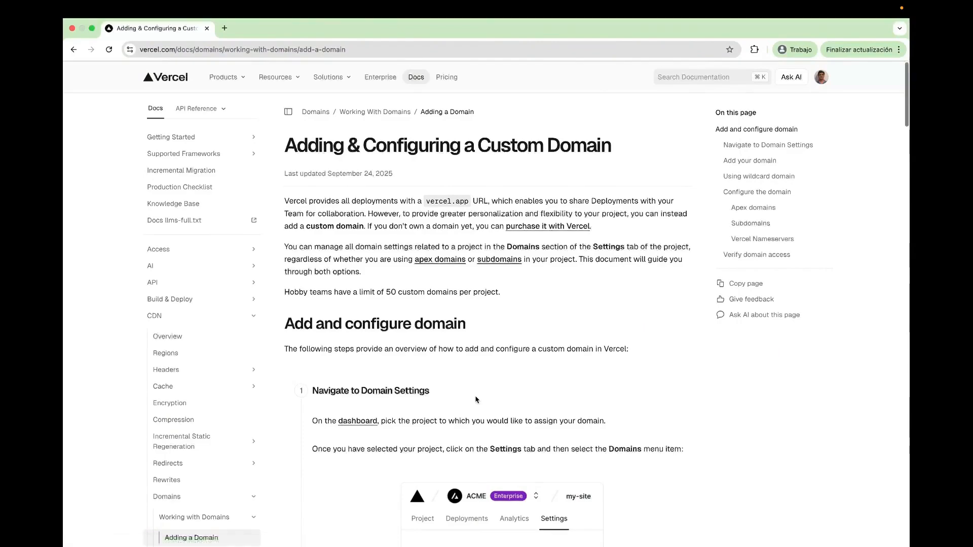
scroll(456, 355, down, 7)
scroll(476, 400, down, 4)
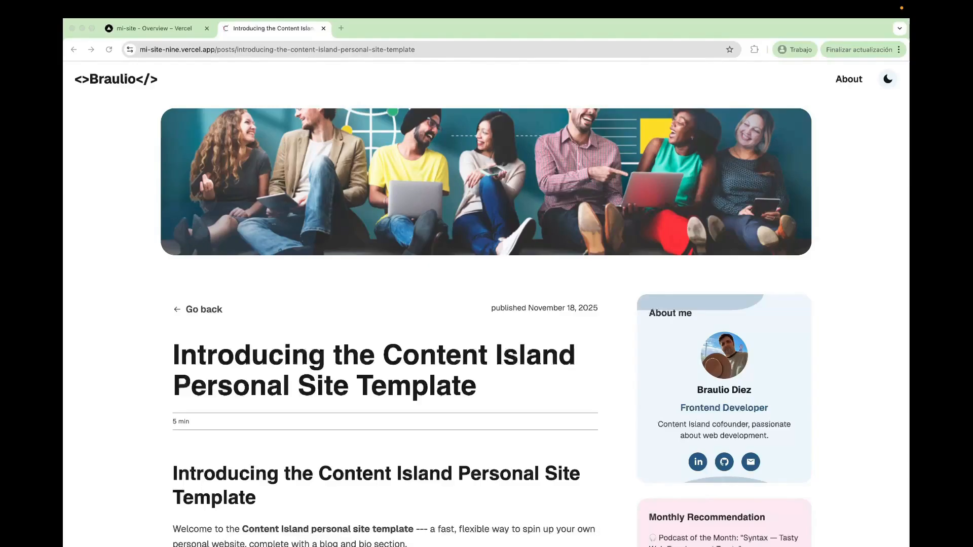
Return to the mi-site project in Vercel and open its Git settings
click(184, 31)
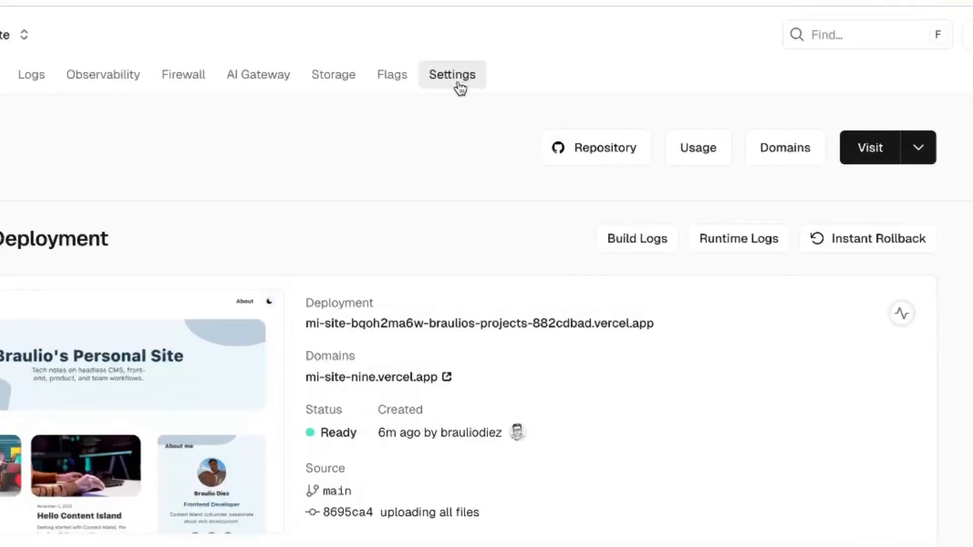
click(453, 81)
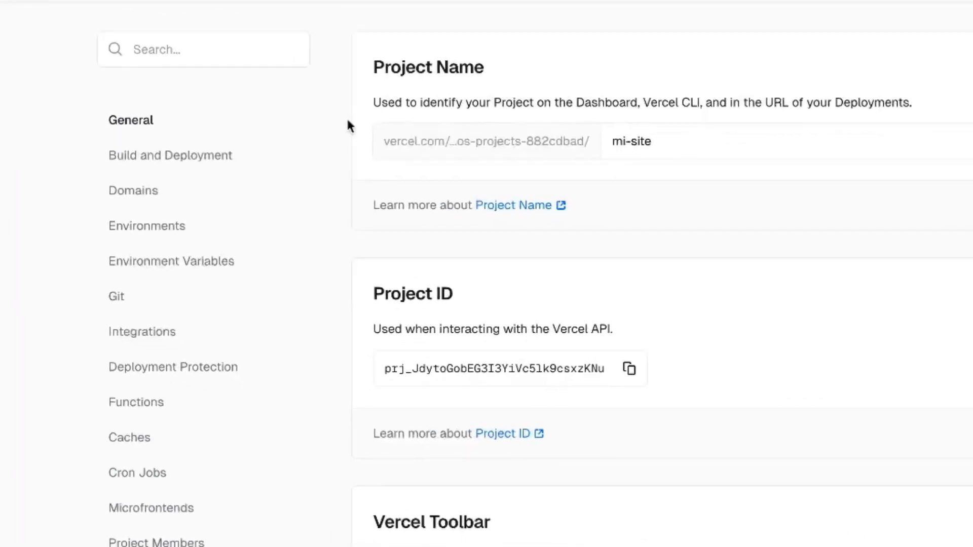
click(120, 298)
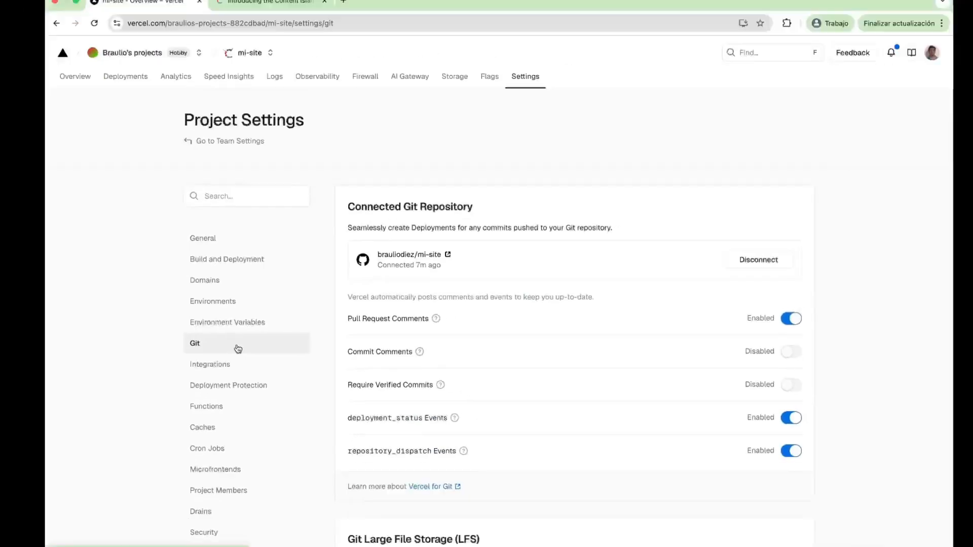
Create a deploy hook named Content Island Deploy for the main branch
scroll(447, 386, down, 6)
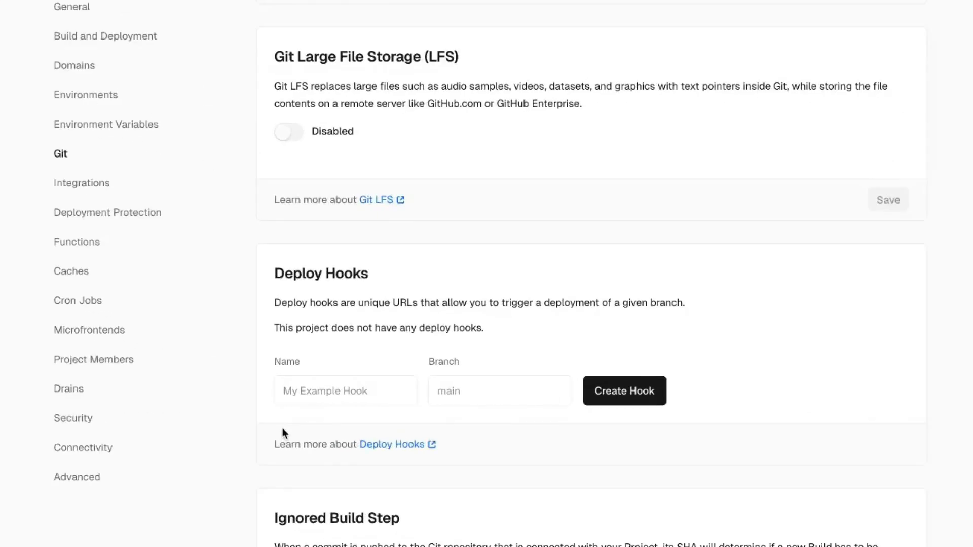
click(295, 391)
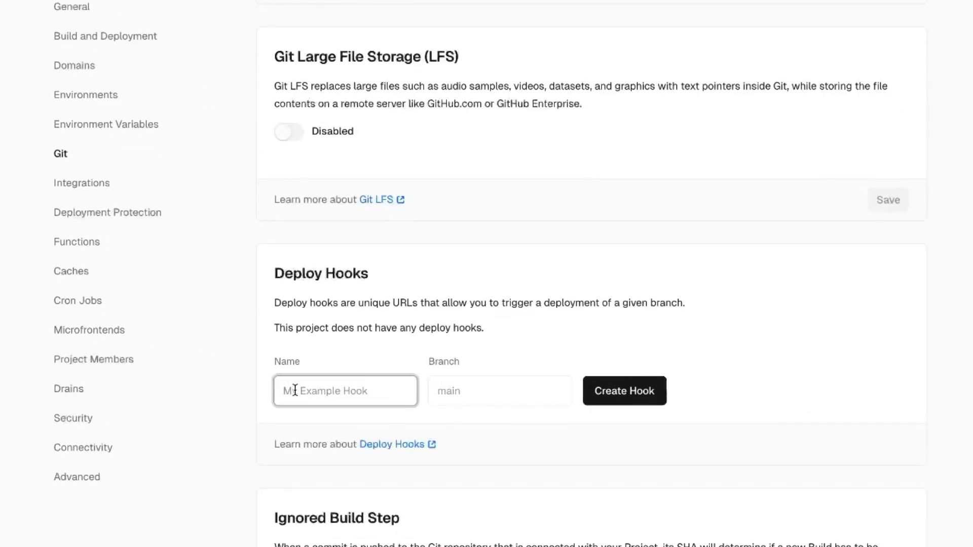
text(Content Island Deploy)
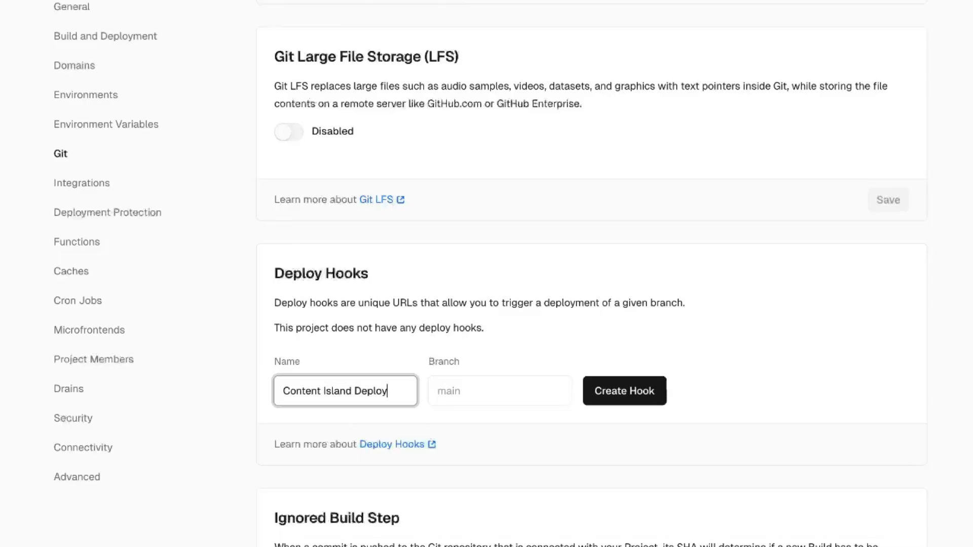
click(492, 391)
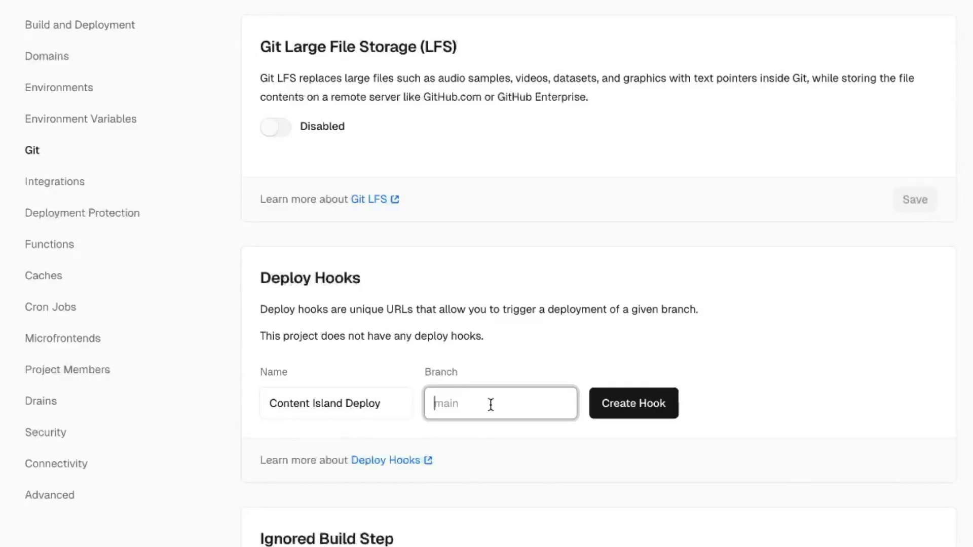
text(main)
click(642, 409)
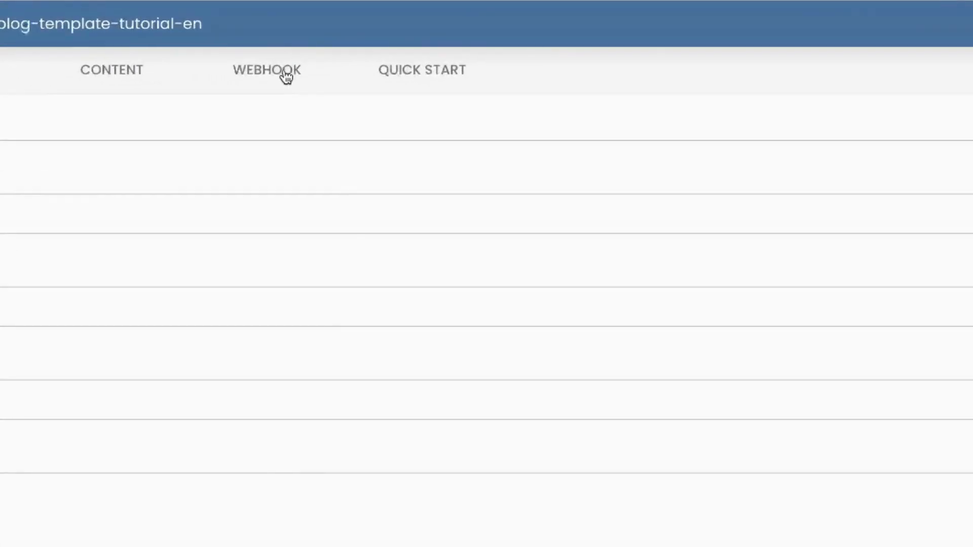
Add a new Vercel webhook to the blog-template-tutorial-en project and name it Content Island Deploy
click(286, 76)
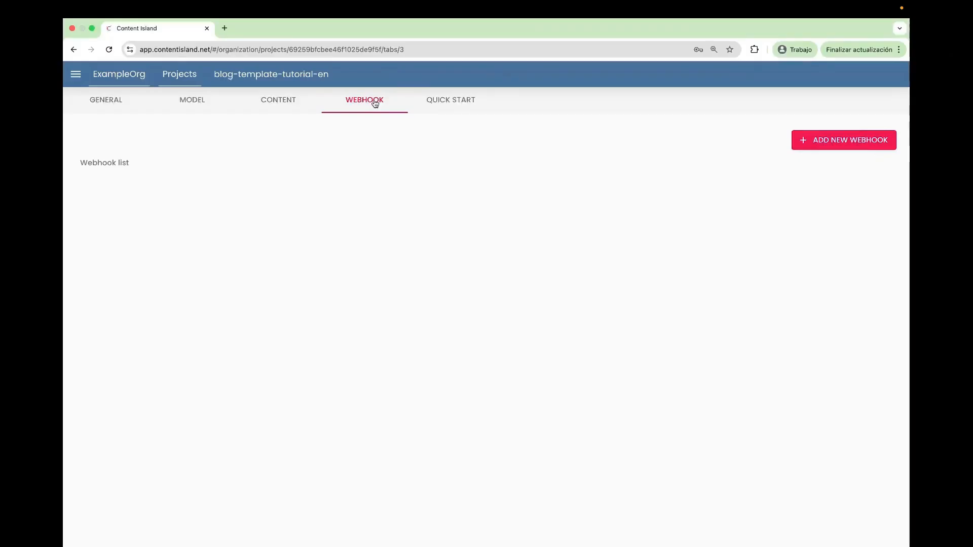
click(815, 104)
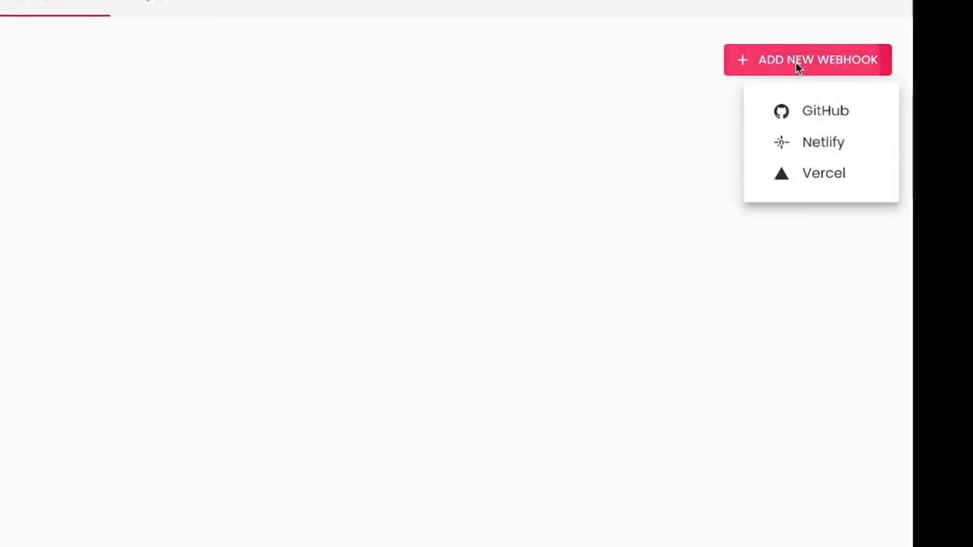
click(811, 173)
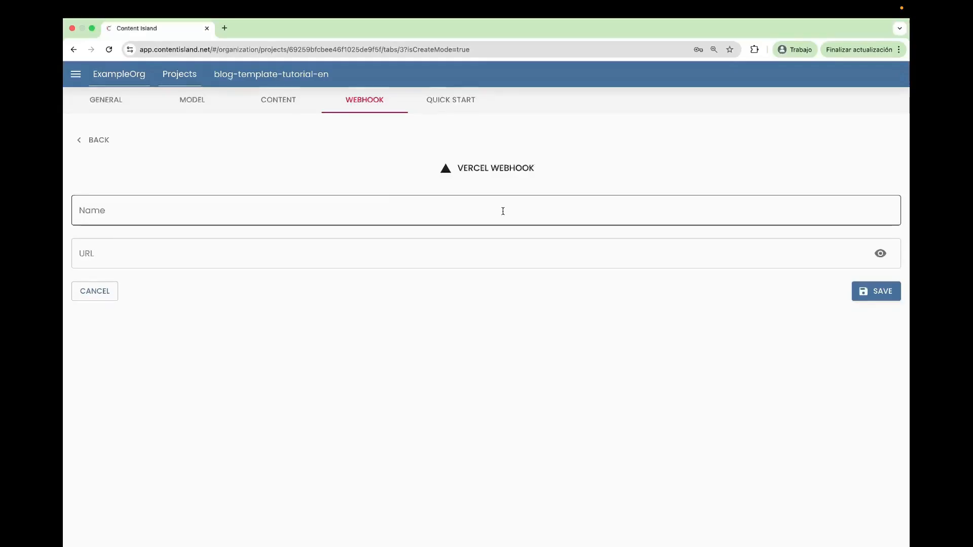
click(299, 209)
text(Conte)
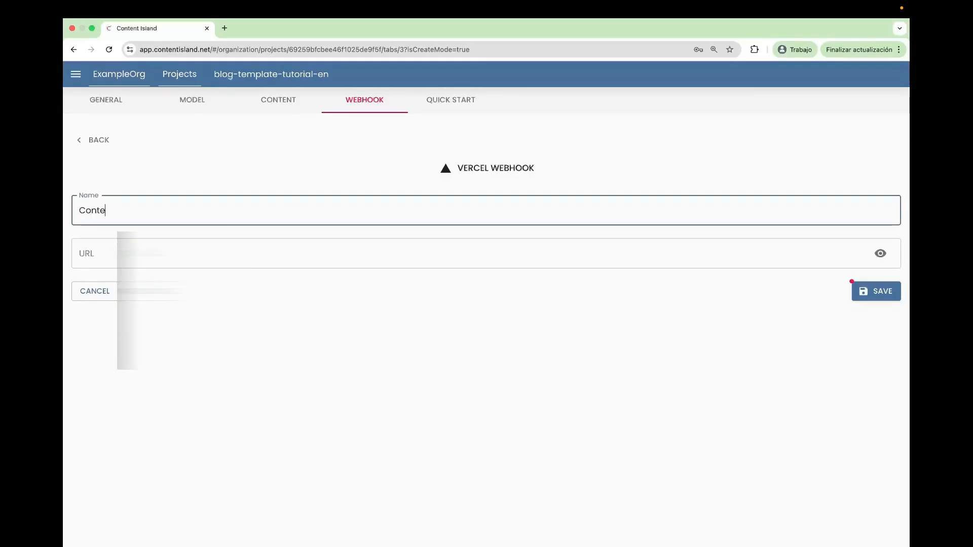
text(nt Island Deploy)
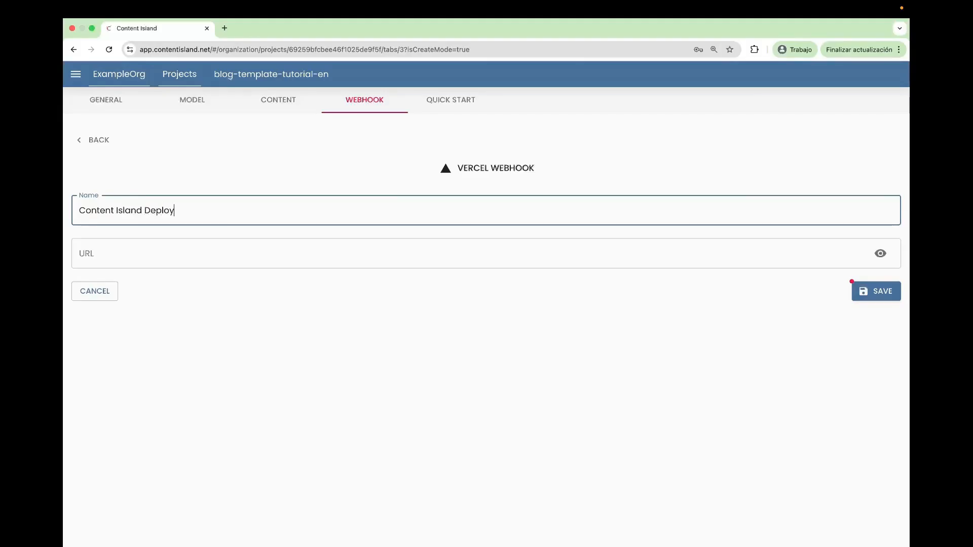
Paste the copied Vercel deploy hook URL as the webhook's URL and save the webhook
key(Tab)
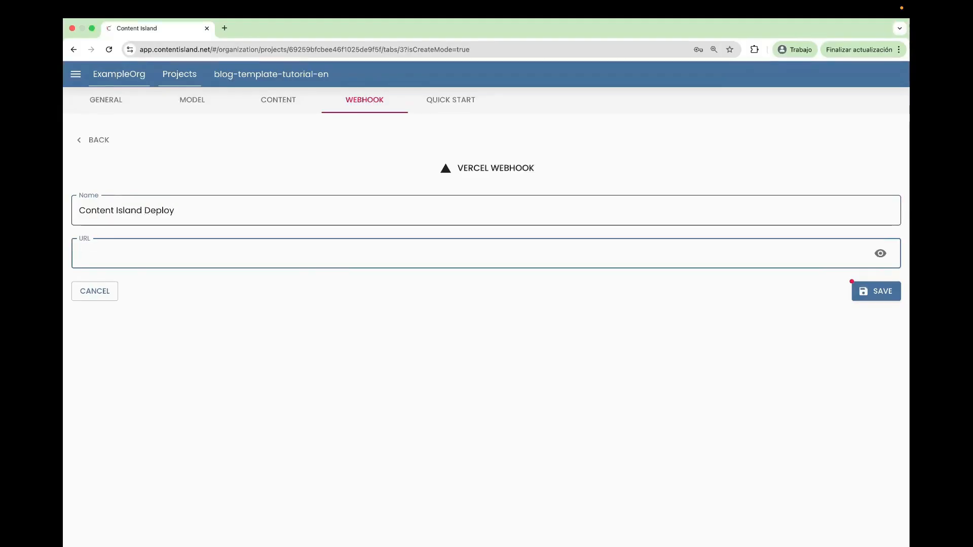
click(283, 254)
key(super+v)
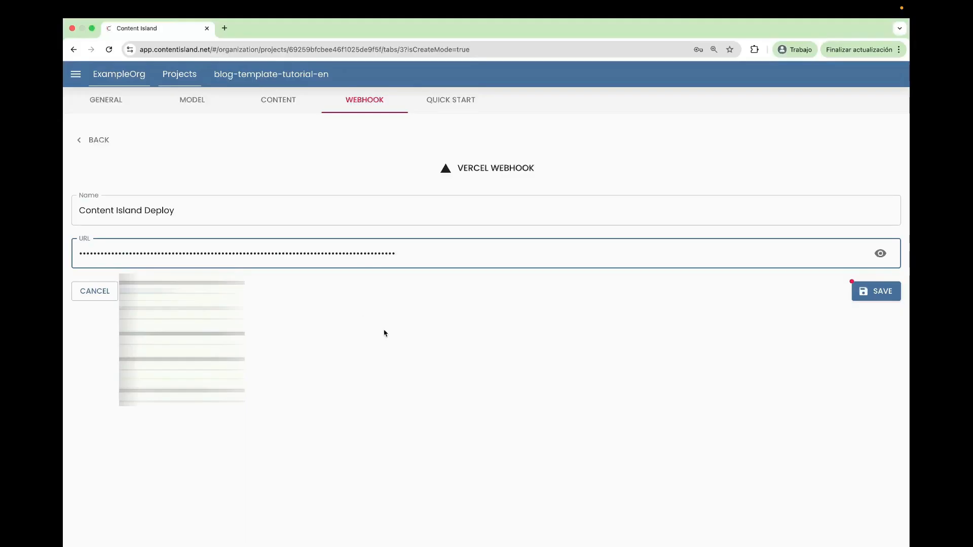
click(385, 333)
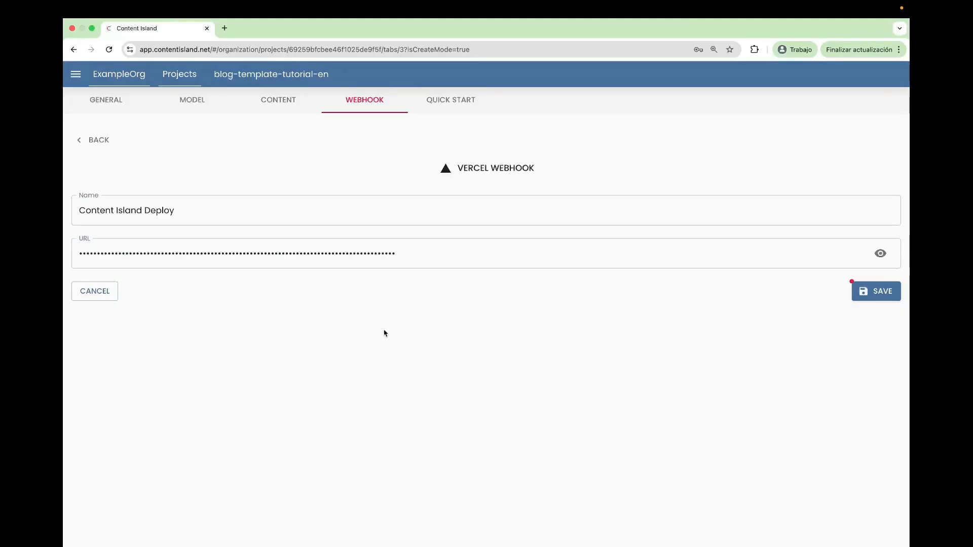
click(876, 293)
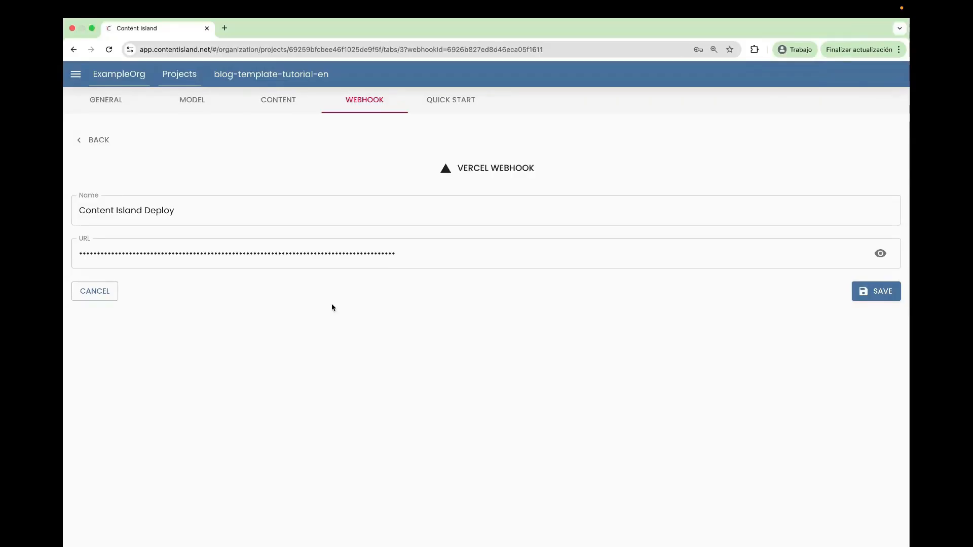
Open the Introducing the Content Island Personal Site Template post from the project's content tree
click(279, 100)
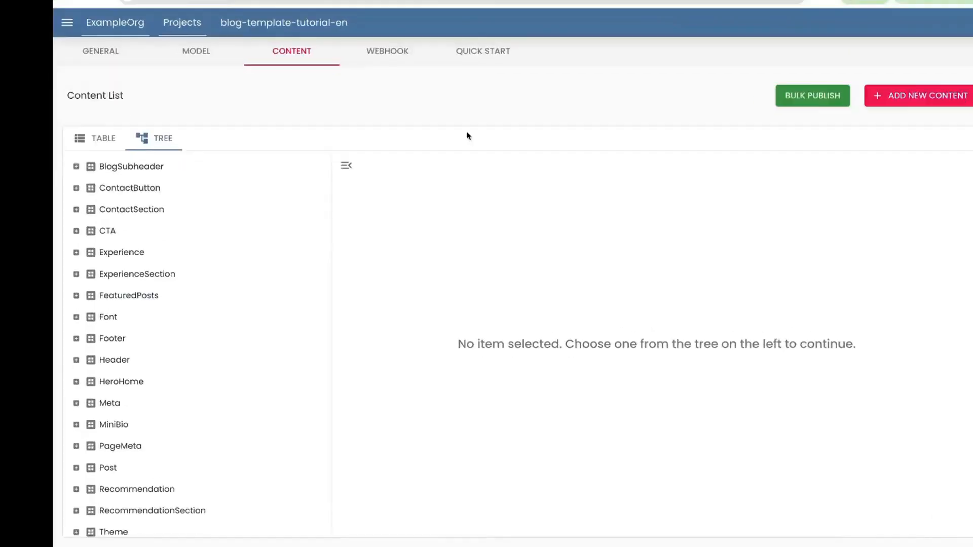
click(28, 419)
scroll(50, 434, down, 3)
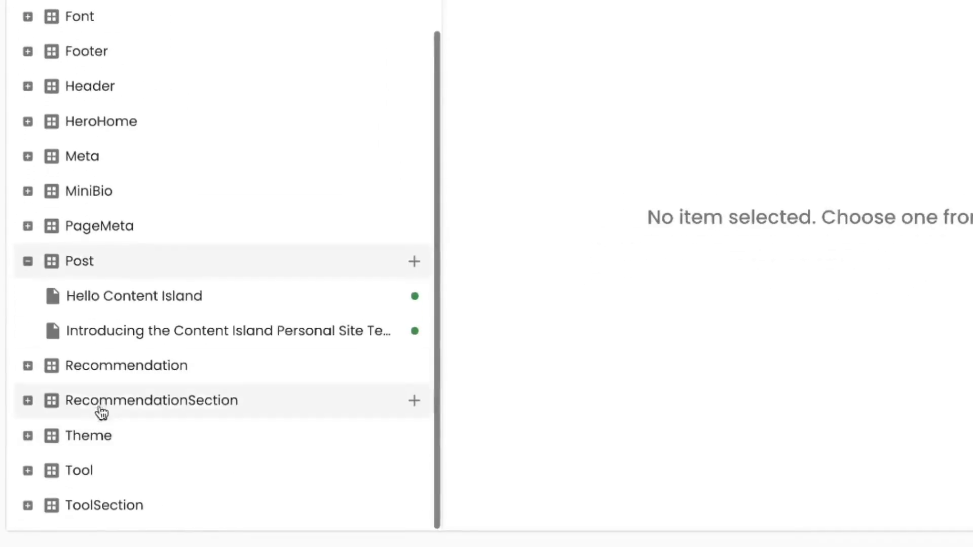
click(172, 336)
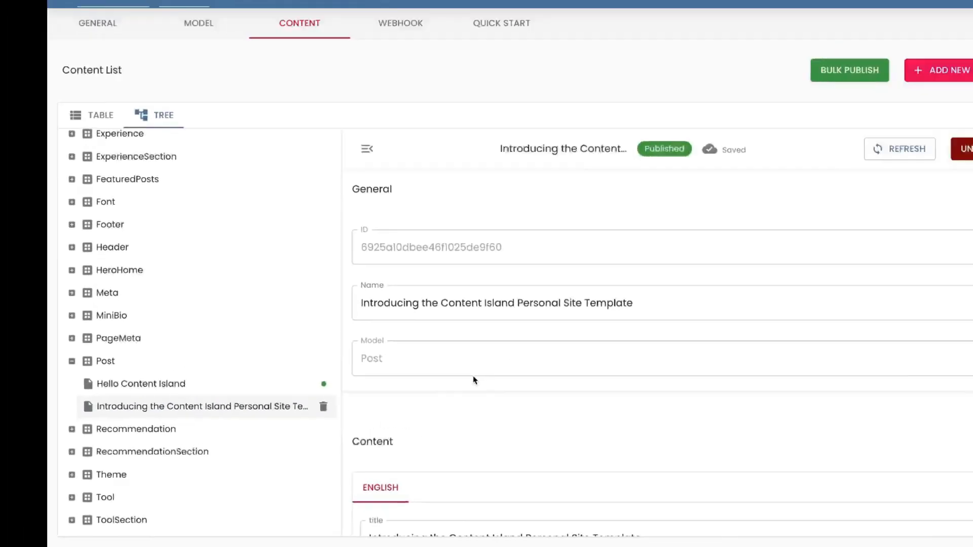
Prefix the post's English title with [NEW] and publish the change
scroll(644, 291, down, 2)
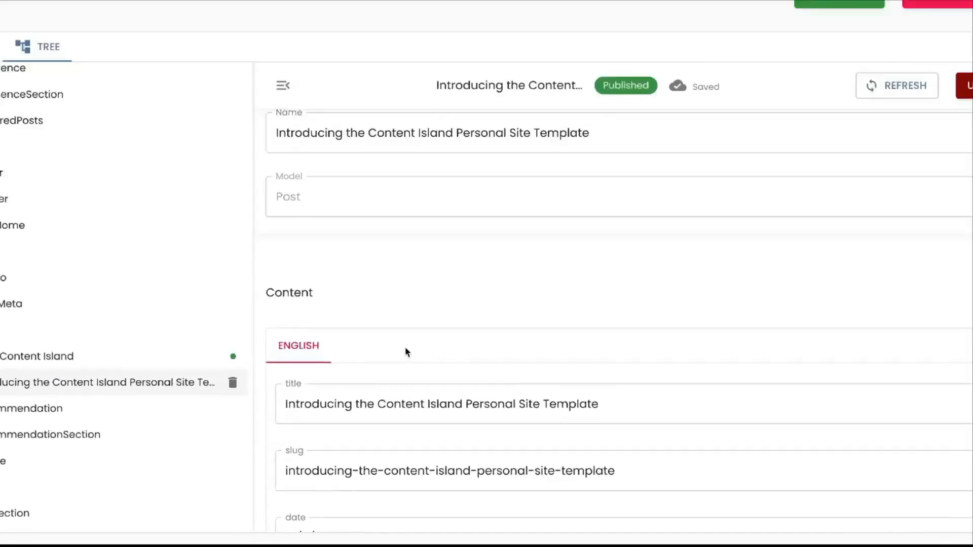
click(362, 443)
key(Left)
key(Left)
key(Left)
key(Left)
key(Left)
key(Left)
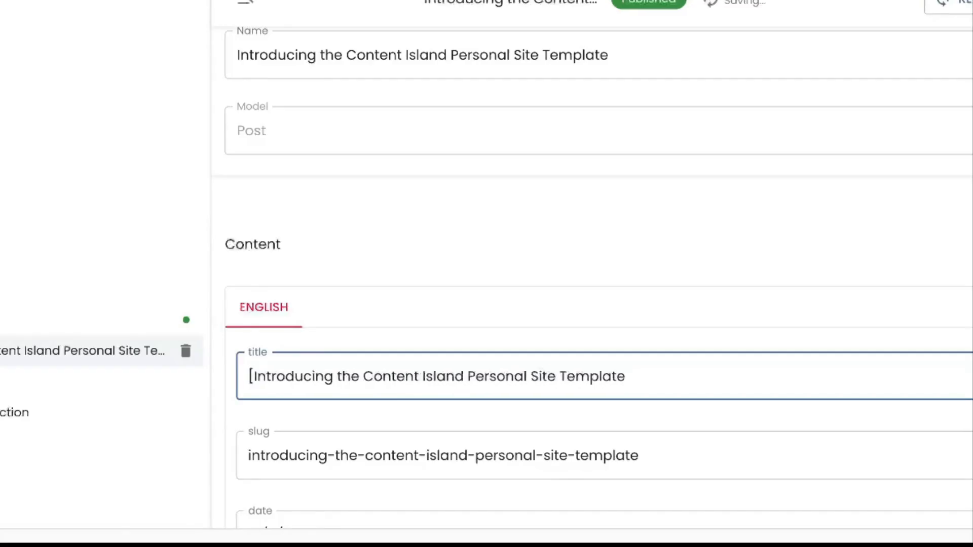
text([NEW])
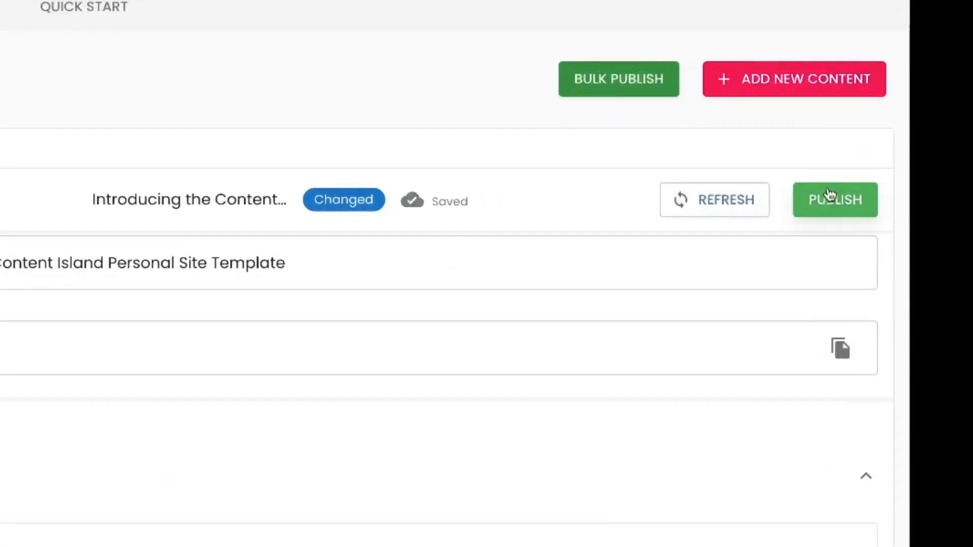
click(831, 199)
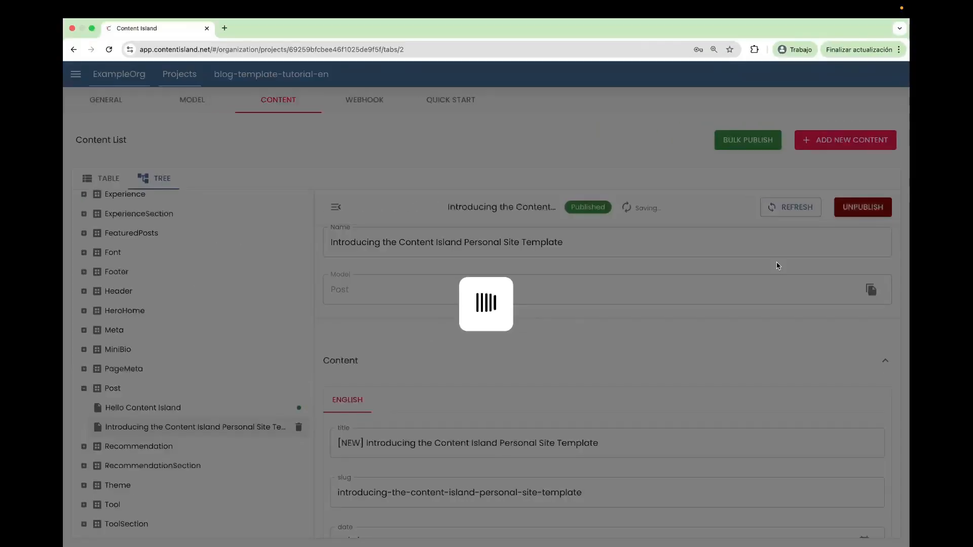
Switch to the mi-site project in Vercel to check its deployments, and reload the Content Island Personal Site Template post on the live site
key(ctrl+Right)
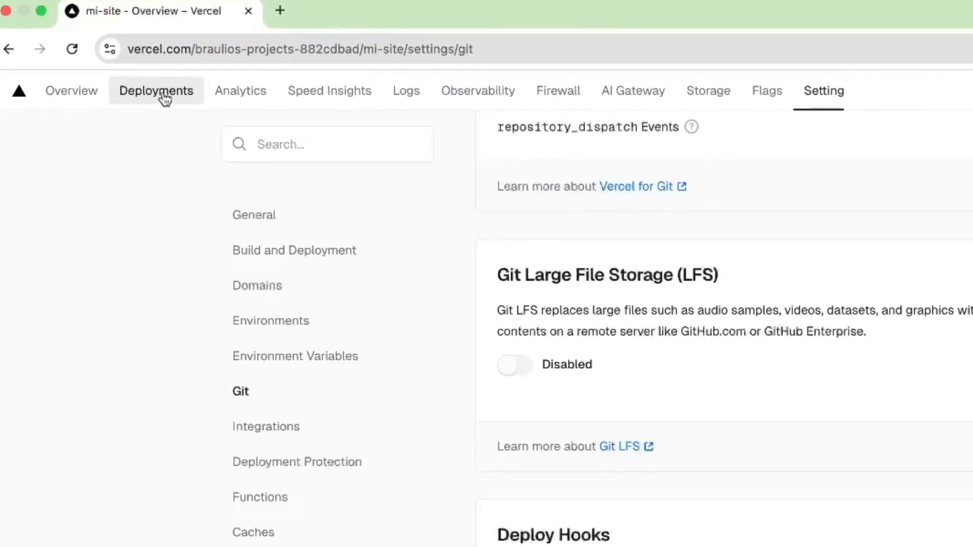
click(163, 98)
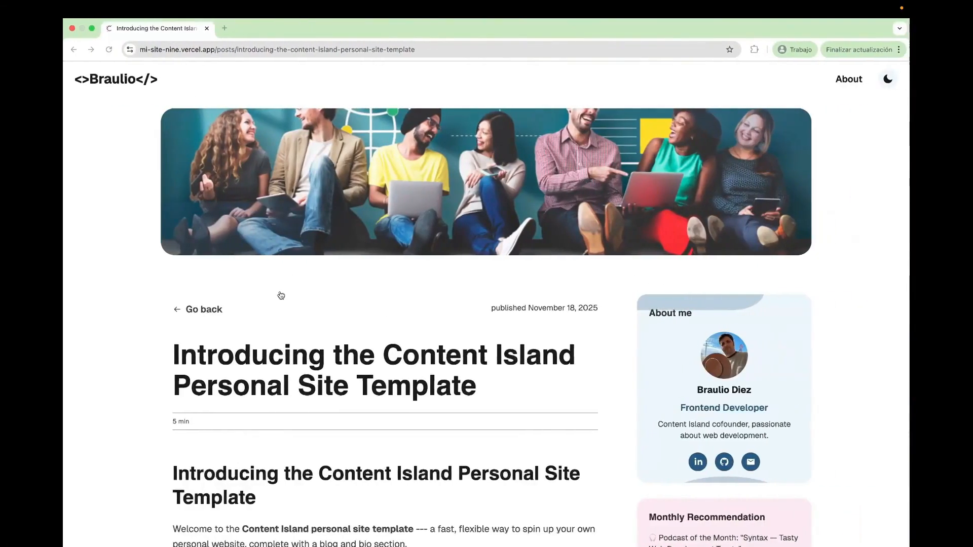
scroll(278, 294, down, 2)
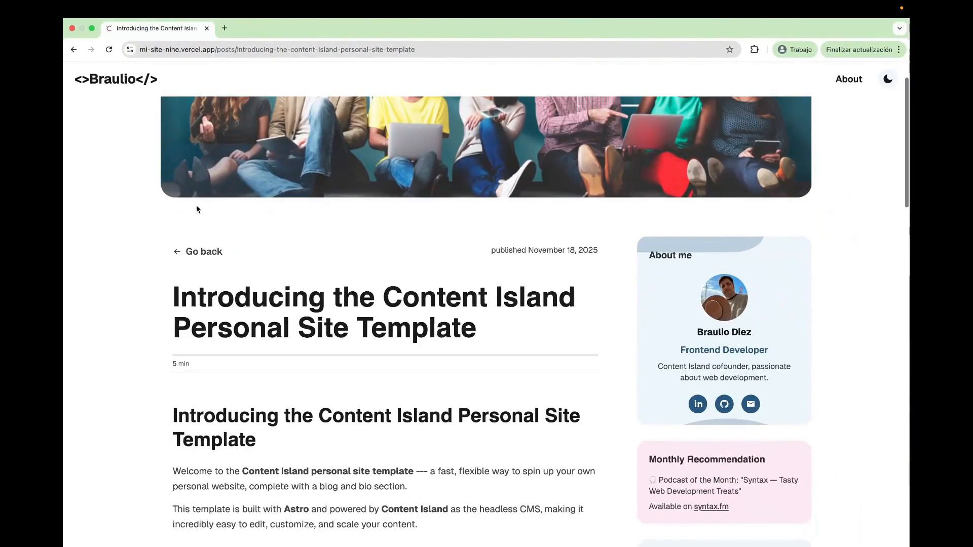
scroll(196, 209, up, 2)
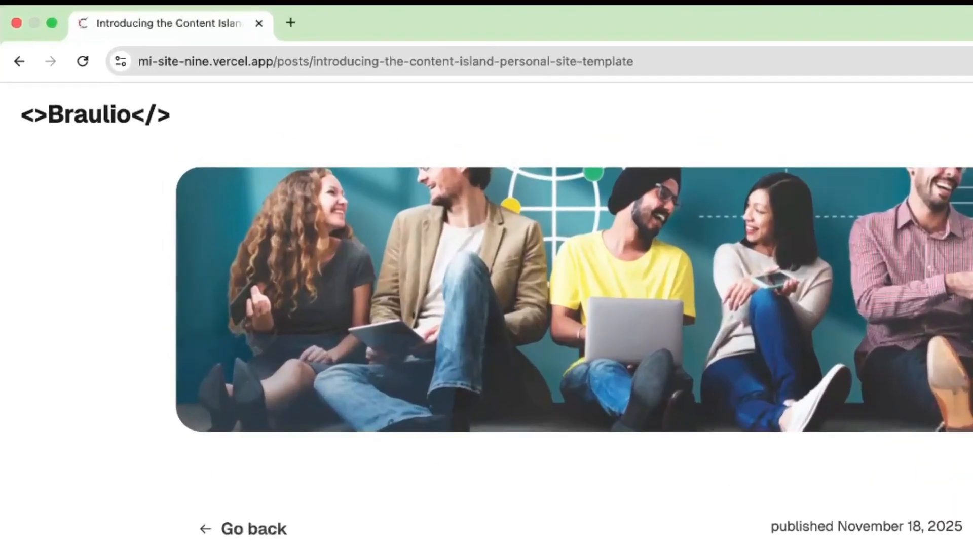
click(82, 62)
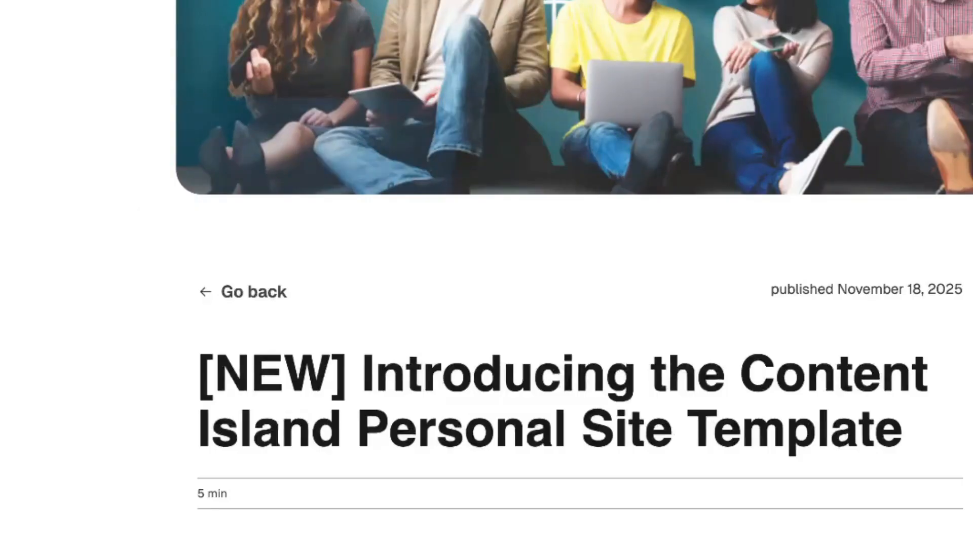